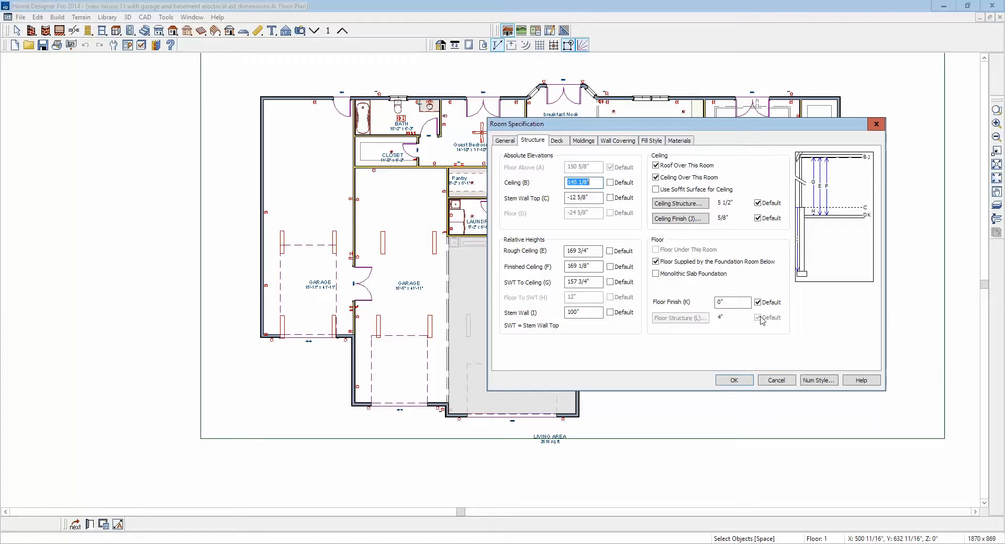
# - Check the structure settings of the dining room and the middle garage without changing them
pyautogui.click(788, 384)
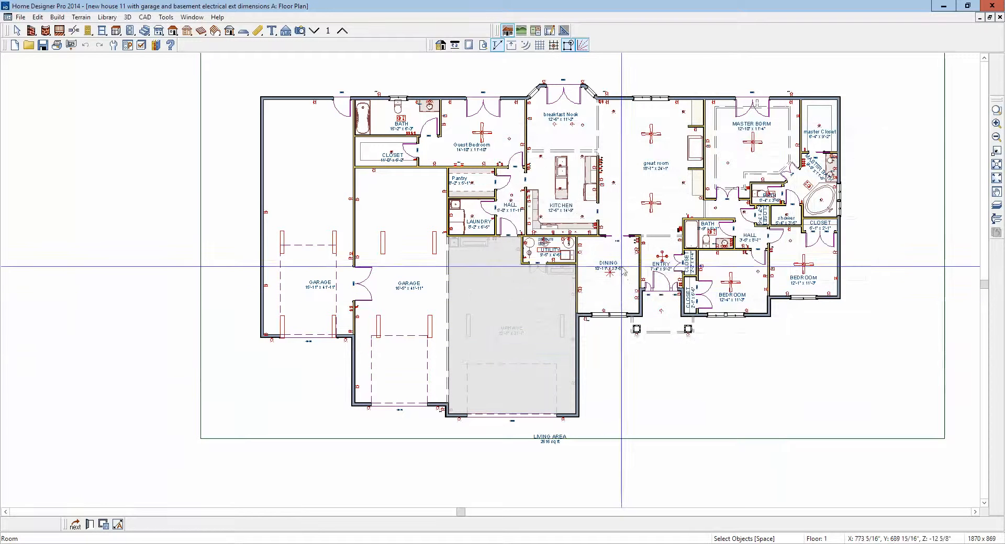
pyautogui.rightClick(623, 291)
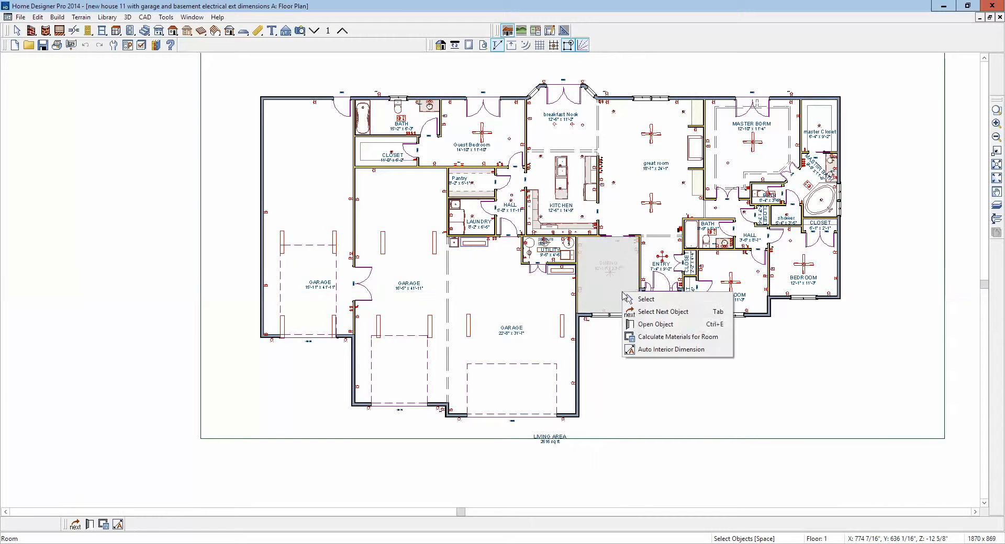
pyautogui.click(678, 323)
pyautogui.moveTo(261, 13); pyautogui.dragTo(559, 175)
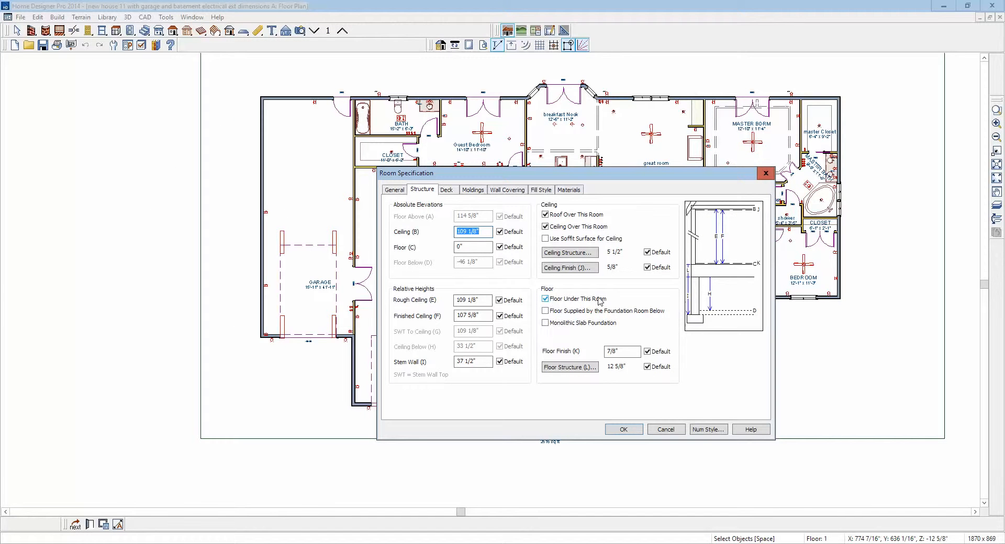
pyautogui.click(667, 429)
pyautogui.doubleClick(419, 261)
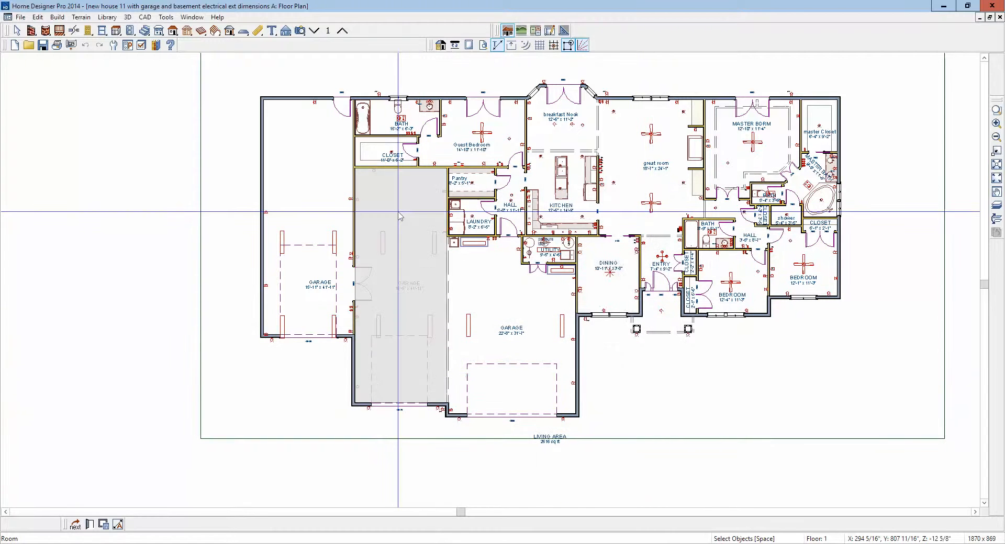
pyautogui.moveTo(191, 19); pyautogui.dragTo(648, 155)
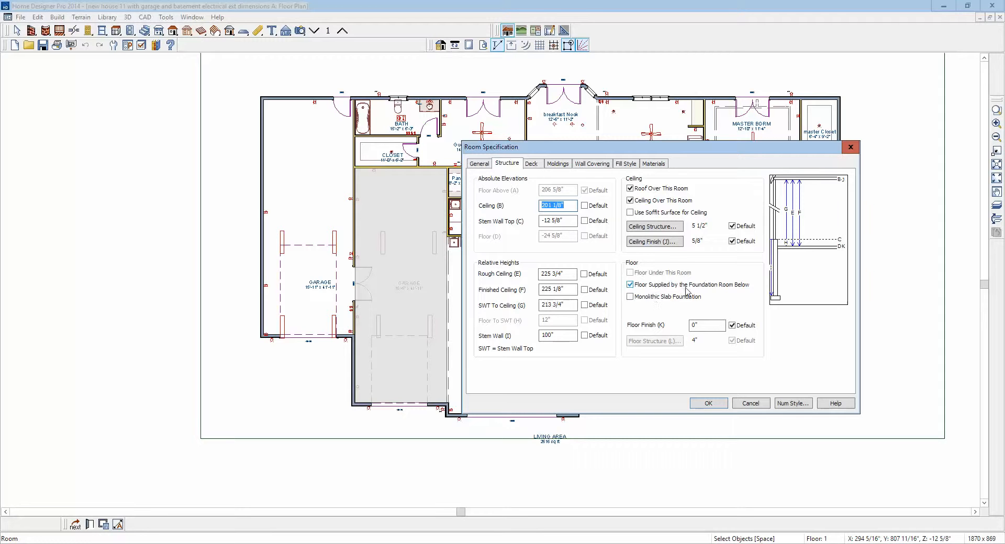
pyautogui.click(751, 403)
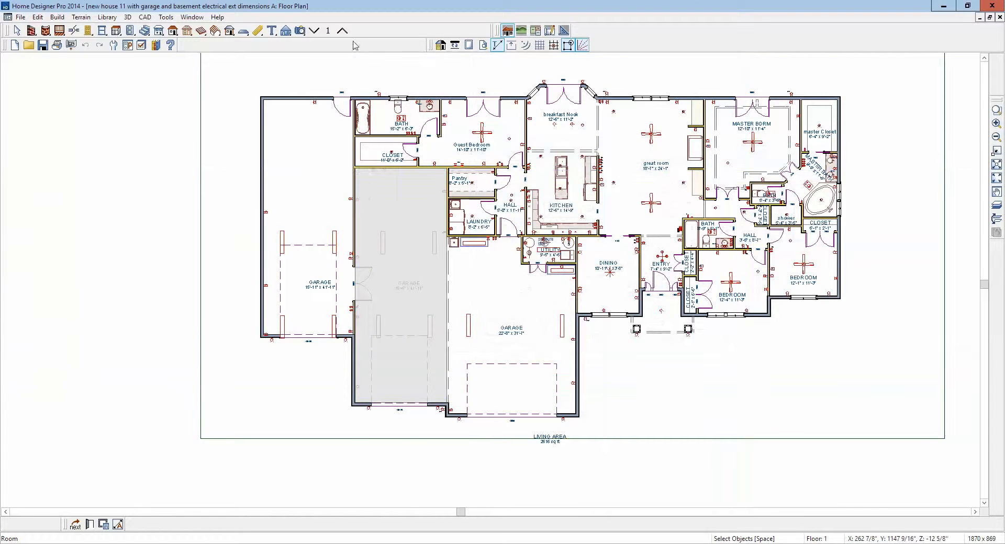
# - Go down to the foundation floor and examine its walls and garage slab in a 3D doll house view
pyautogui.click(314, 30)
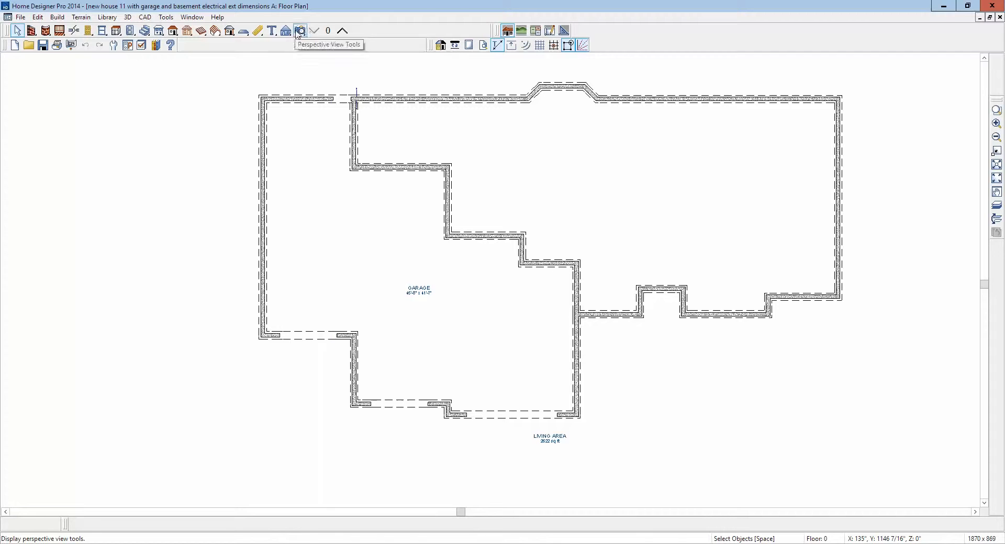
pyautogui.click(299, 30)
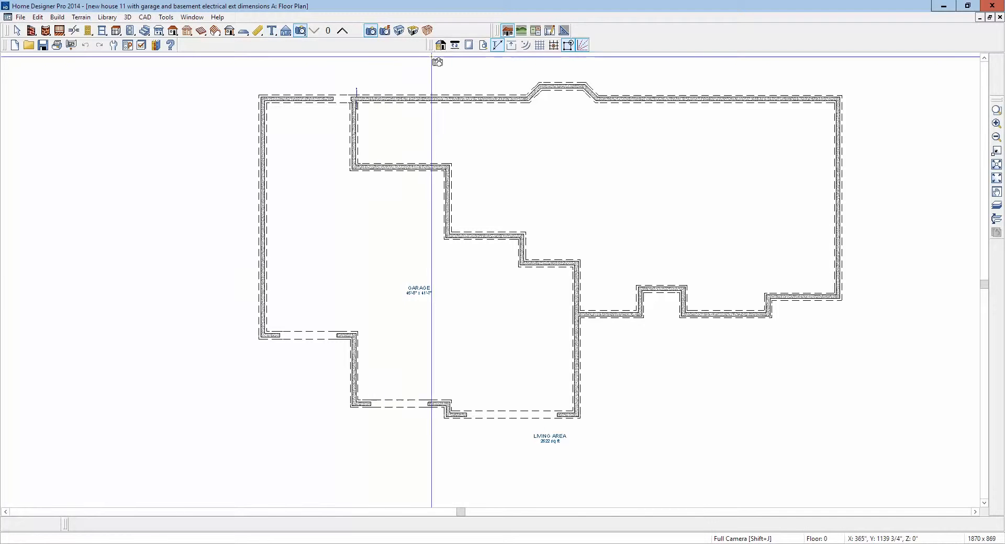
pyautogui.click(413, 31)
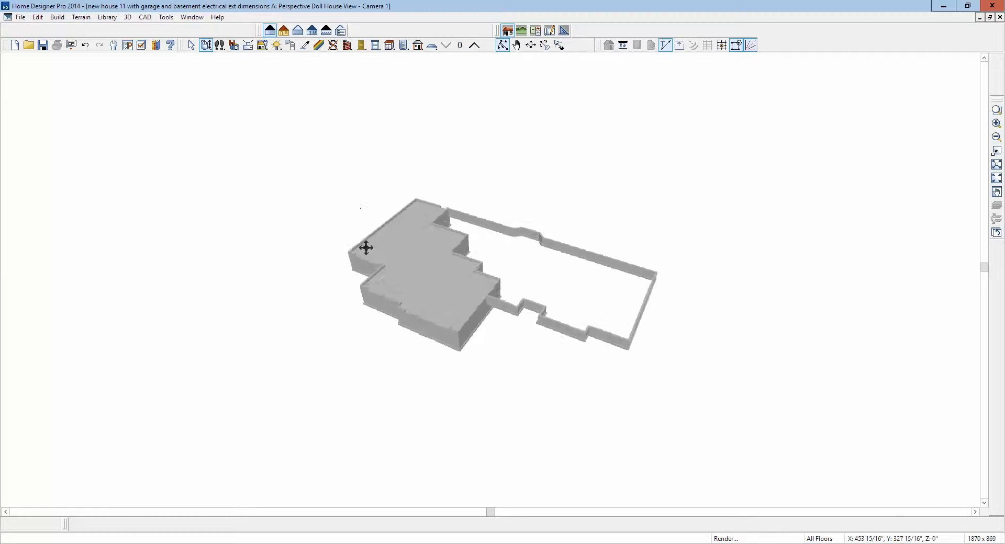
pyautogui.scroll(5, 478, 314)
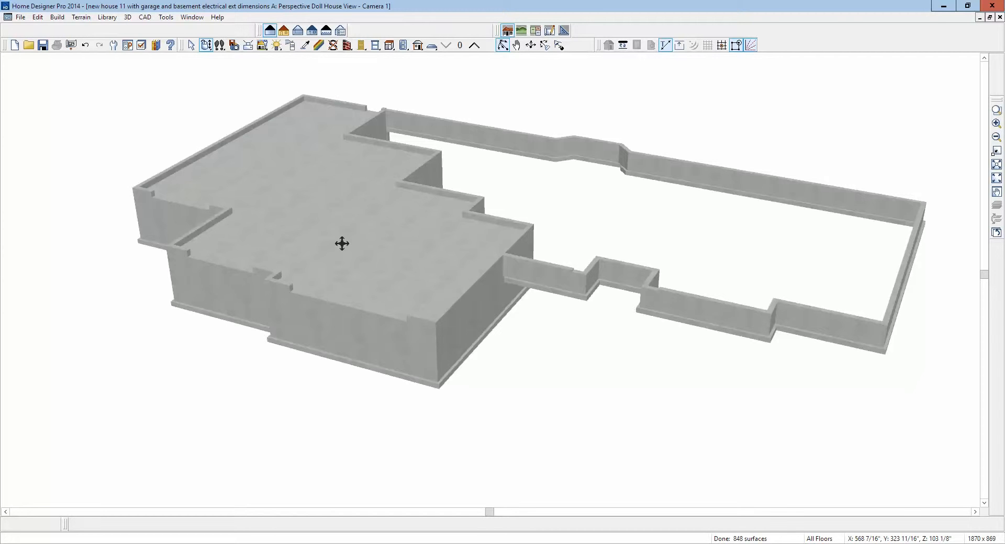
pyautogui.moveTo(342, 244); pyautogui.dragTo(359, 242)
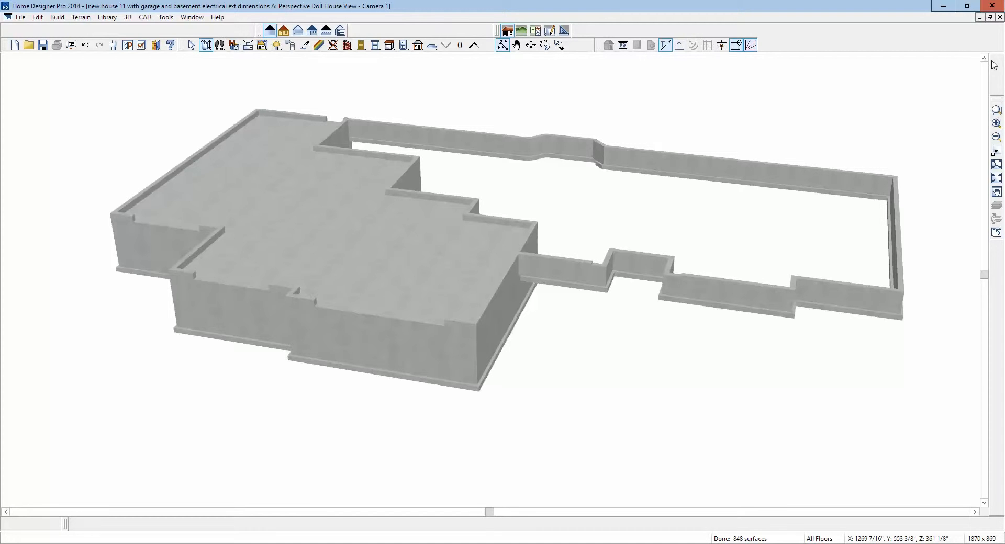
pyautogui.click(999, 17)
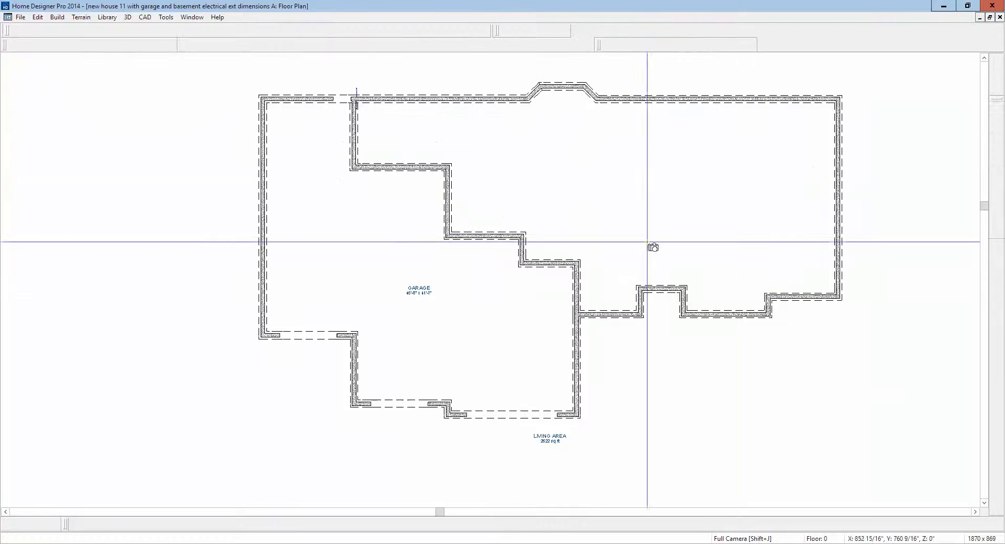
# - Turn off Auto Rebuild Foundation and reduce the stem wall height of the garage's foundation room
pyautogui.rightClick(510, 298)
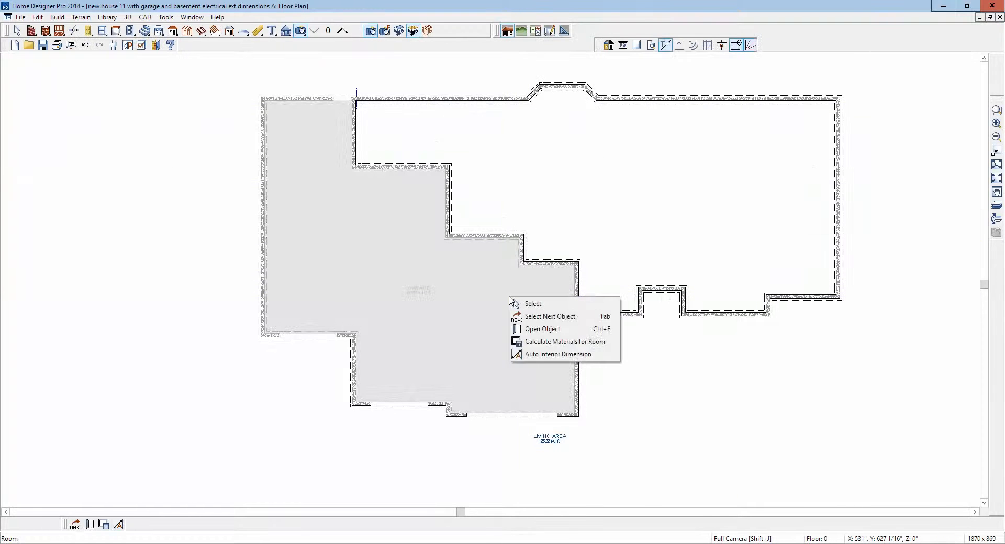
pyautogui.click(570, 328)
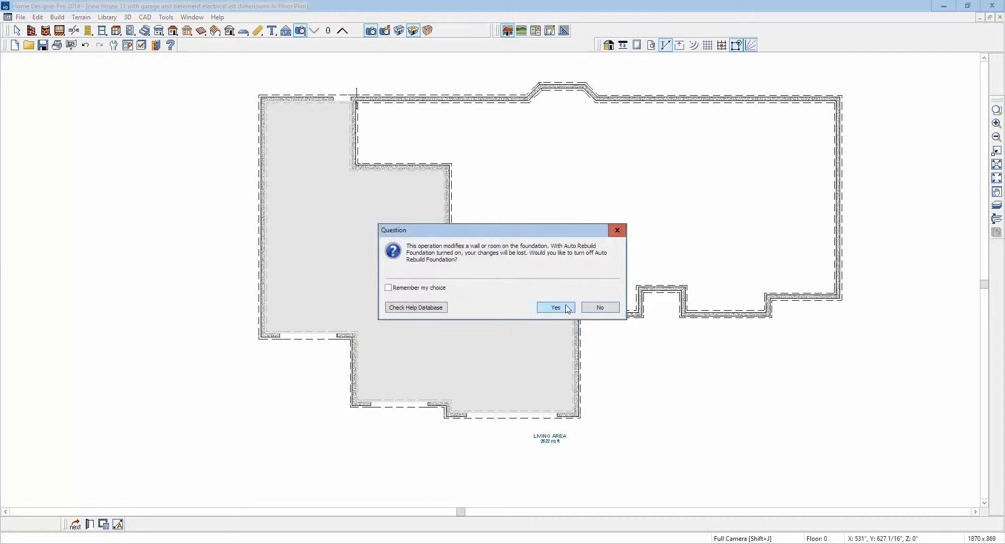
pyautogui.click(566, 308)
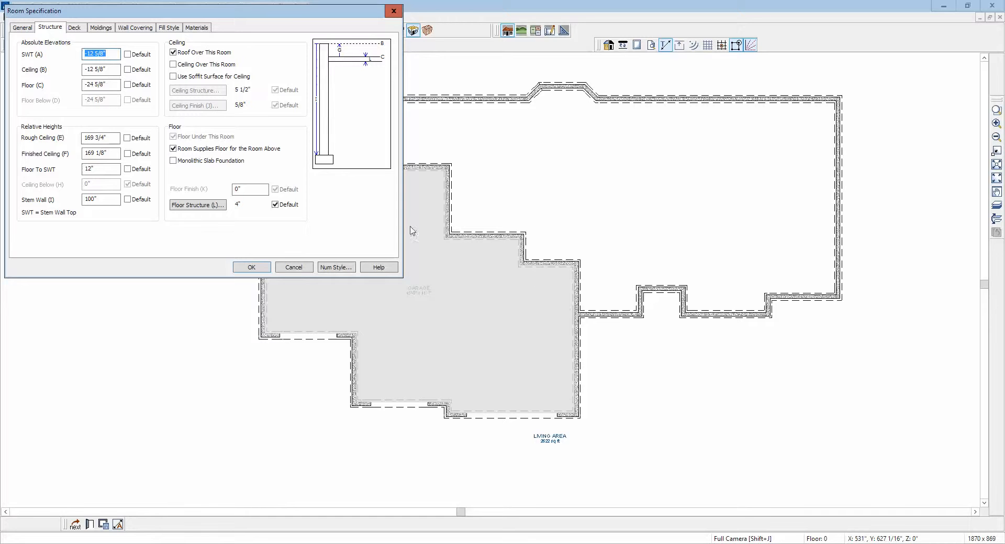
pyautogui.moveTo(288, 17); pyautogui.dragTo(711, 158)
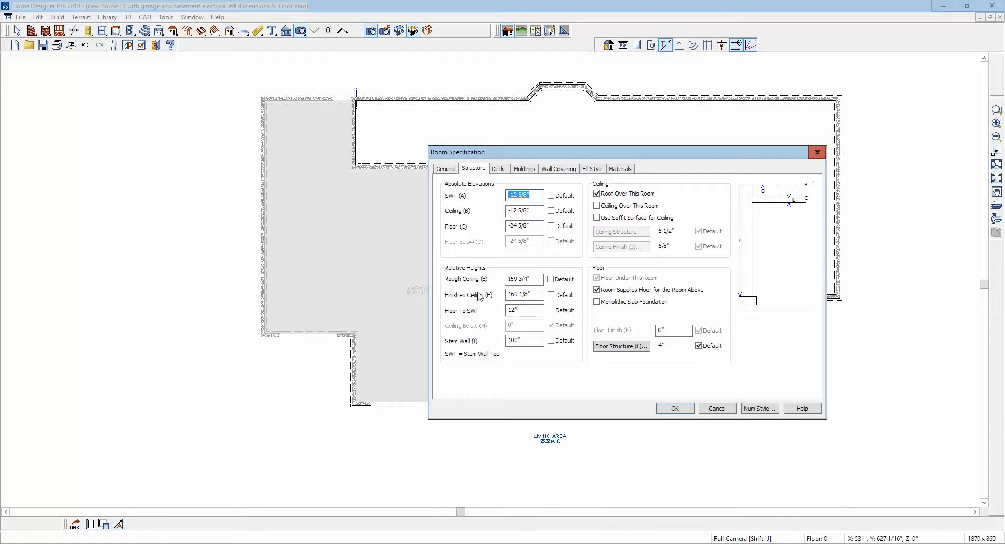
pyautogui.doubleClick(518, 341)
pyautogui.write('24')
pyautogui.click(676, 409)
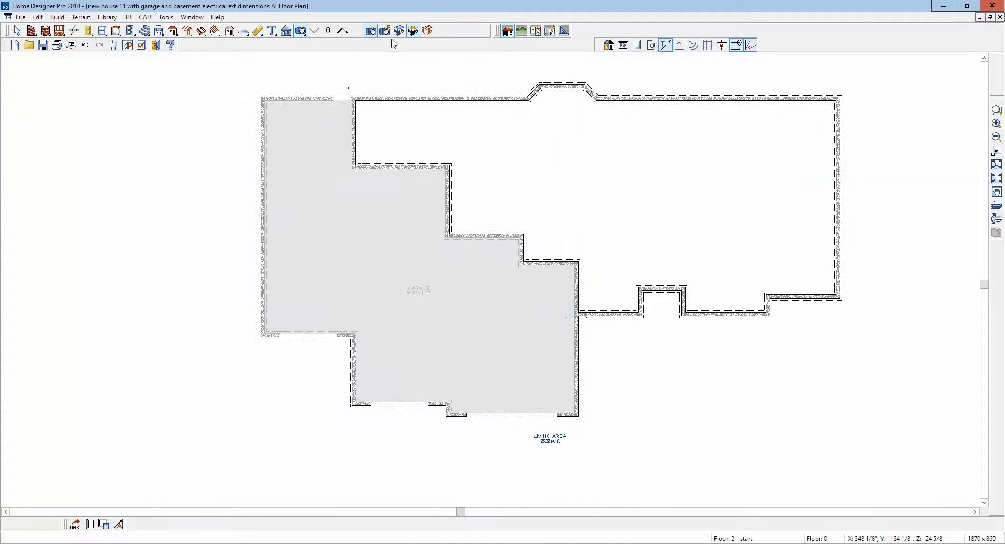
# - Check the shortened garage stem walls in a doll house view and return to the foundation plan
pyautogui.click(412, 31)
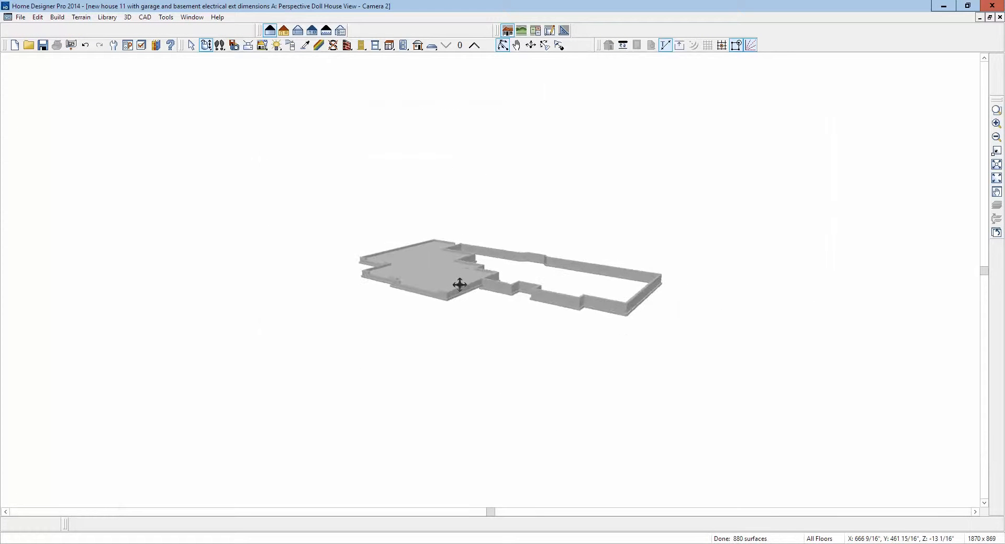
pyautogui.scroll(3, 452, 271)
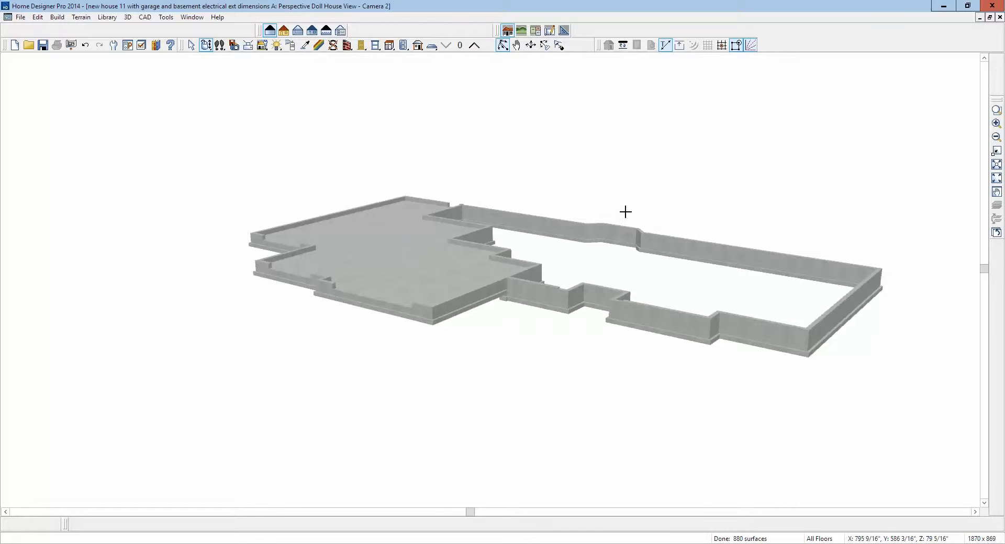
pyautogui.click(999, 17)
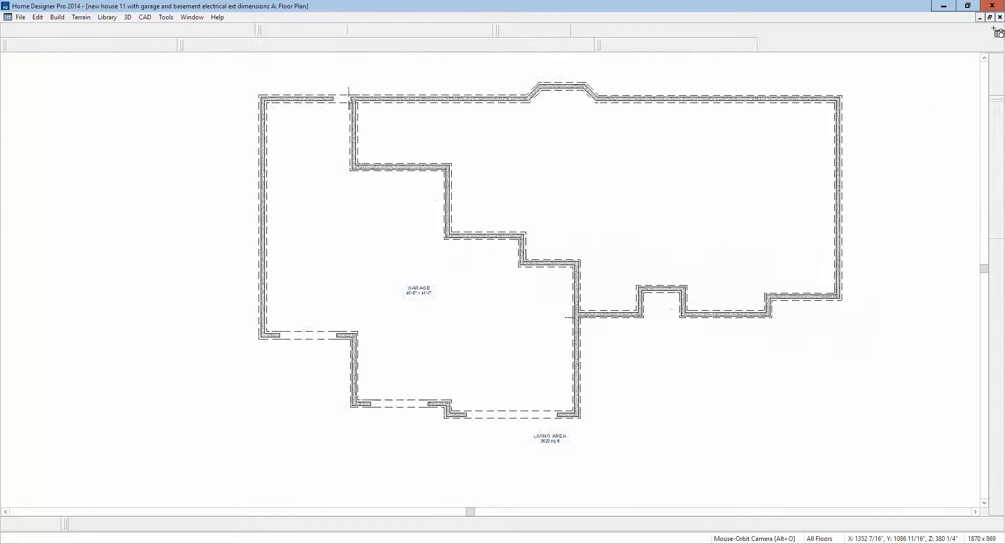
# - Give the foundation room under the living area a 96" finished ceiling height and enable a floor under it
pyautogui.rightClick(627, 196)
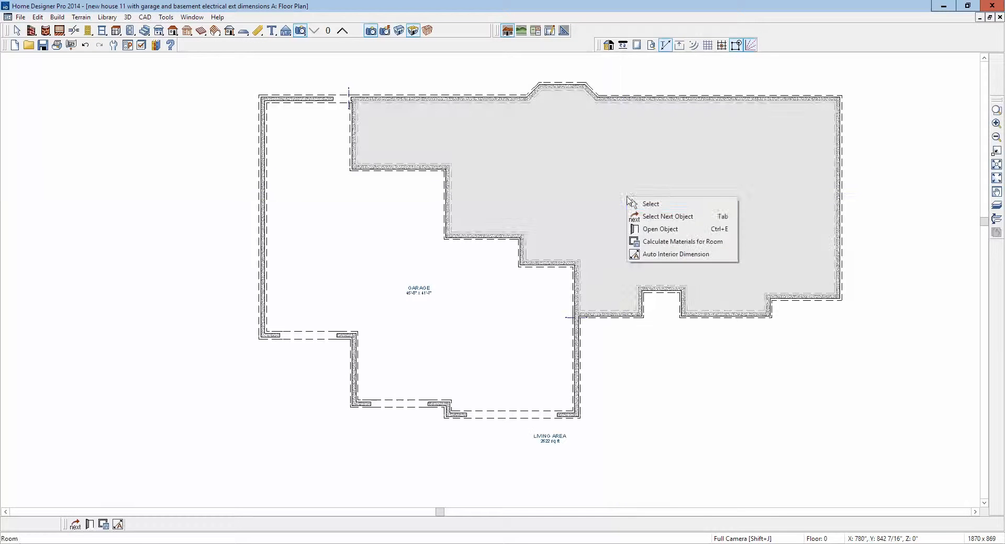
pyautogui.click(679, 227)
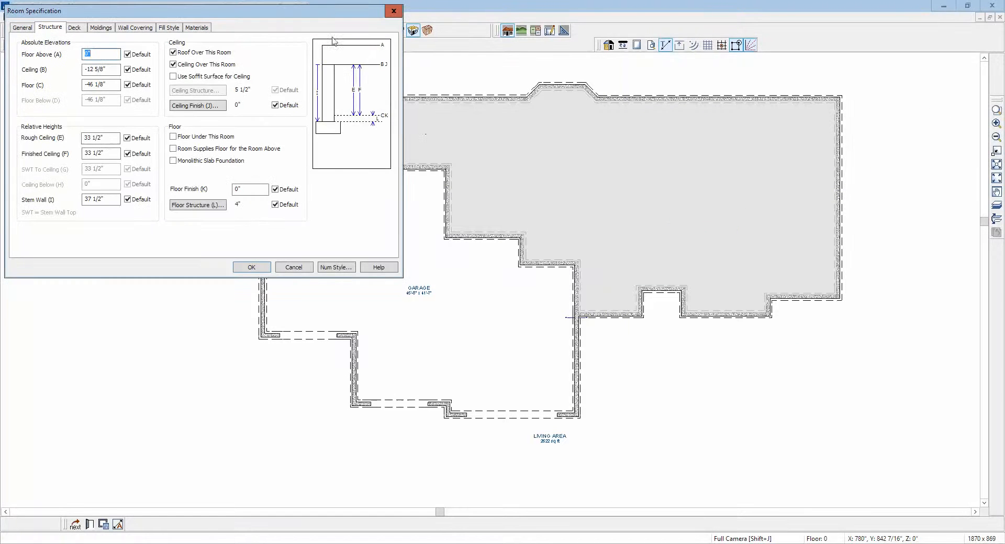
pyautogui.moveTo(326, 12); pyautogui.dragTo(812, 241)
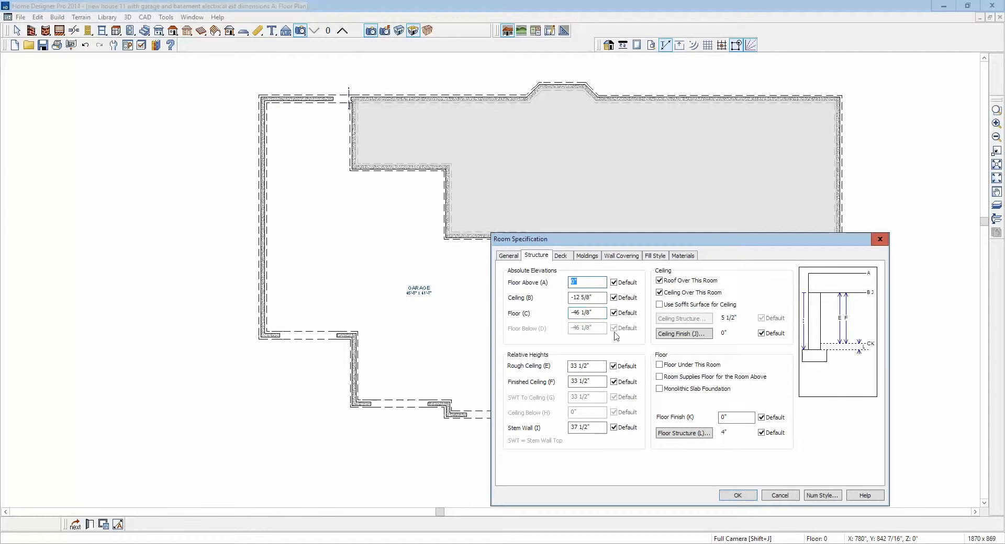
pyautogui.click(615, 384)
pyautogui.moveTo(551, 383); pyautogui.dragTo(488, 391)
pyautogui.write('96')
pyautogui.click(660, 365)
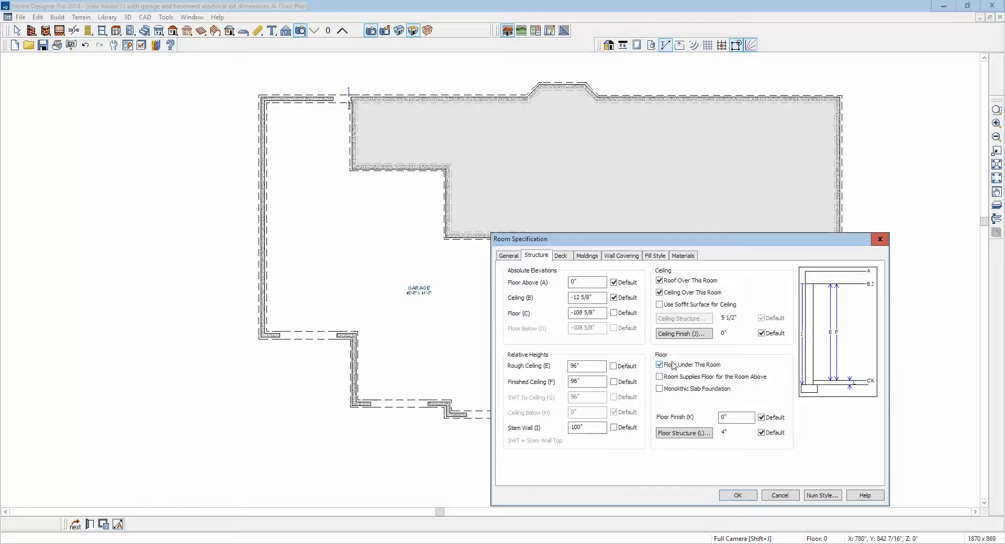
pyautogui.click(750, 497)
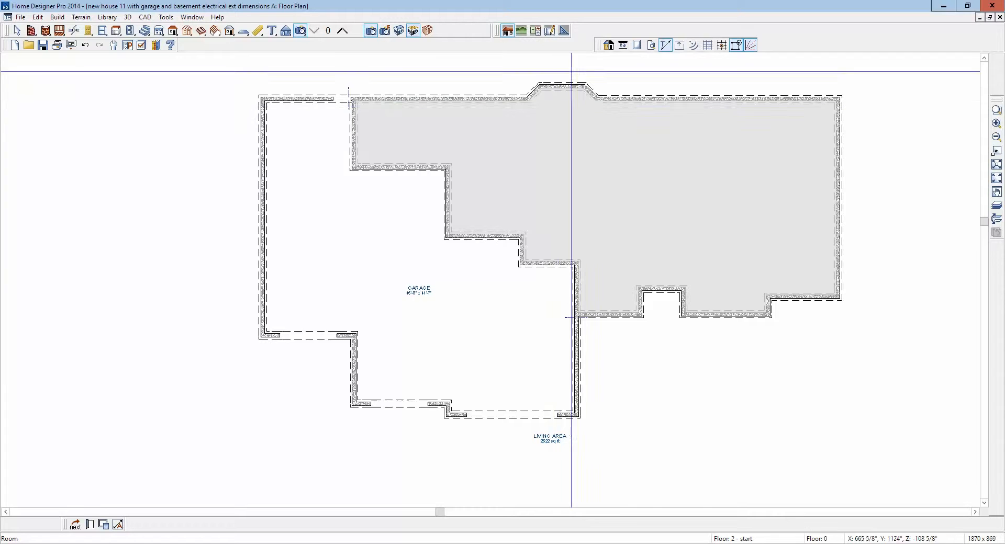
# - Examine the basement and the adjoining garage foundation from several angles in a doll house view, especially where their walls meet
pyautogui.click(414, 33)
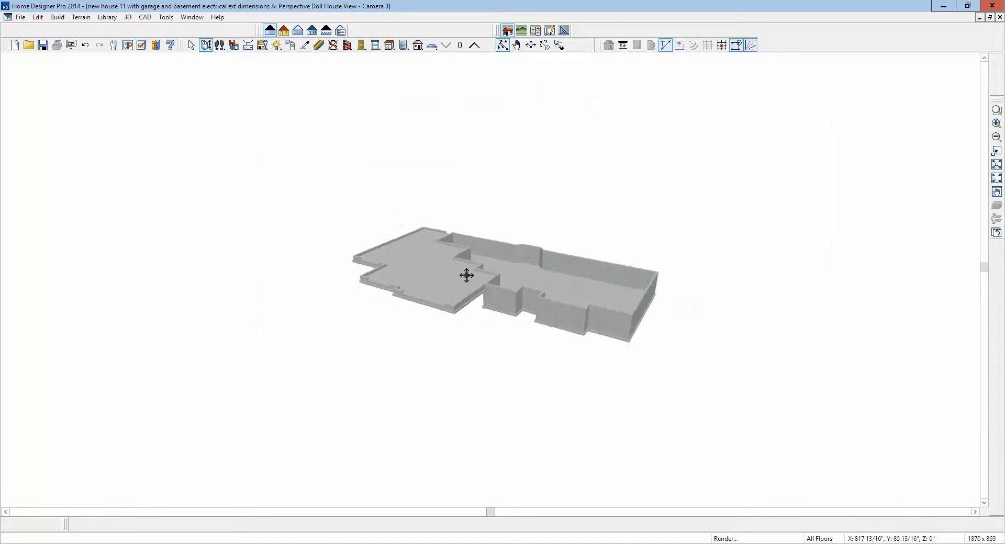
pyautogui.scroll(5, 487, 254)
pyautogui.scroll(-3, 491, 252)
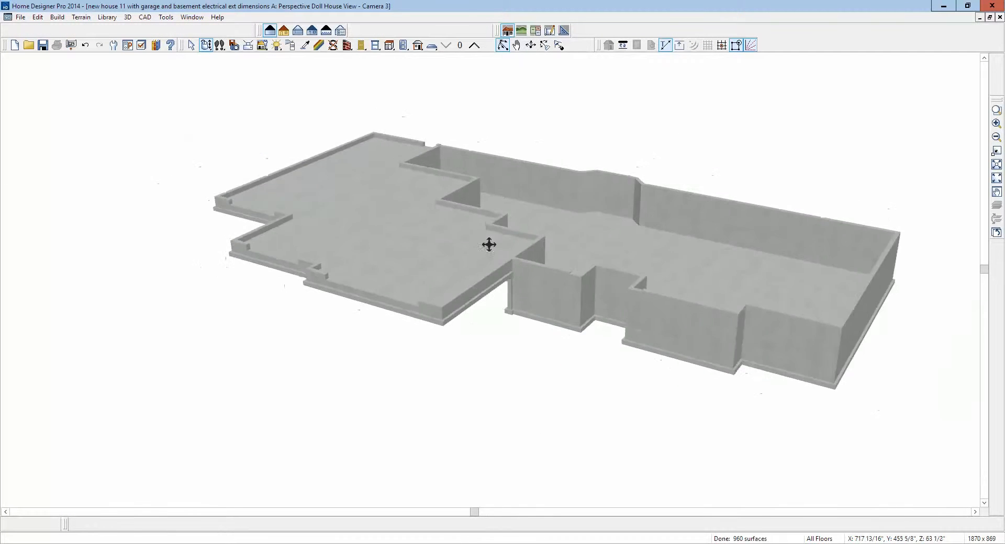
pyautogui.moveTo(576, 271); pyautogui.dragTo(595, 251)
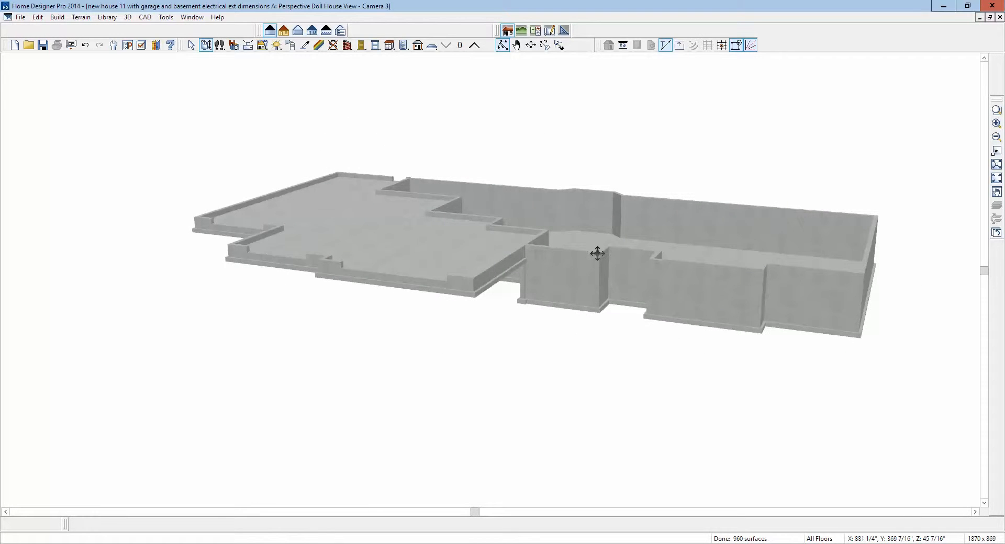
pyautogui.moveTo(529, 249); pyautogui.dragTo(532, 275)
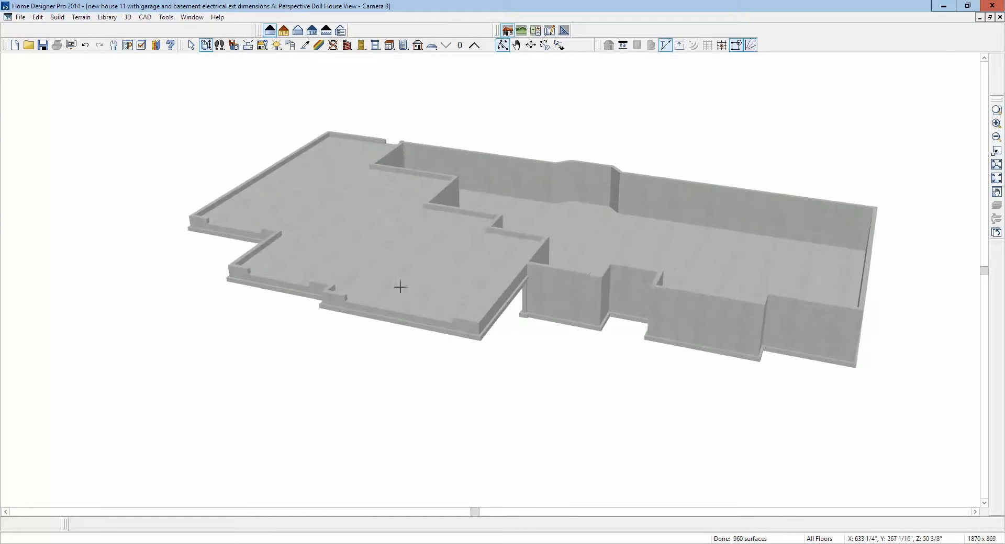
pyautogui.scroll(1, 680, 319)
pyautogui.scroll(1, 543, 240)
pyautogui.moveTo(542, 240); pyautogui.dragTo(501, 223)
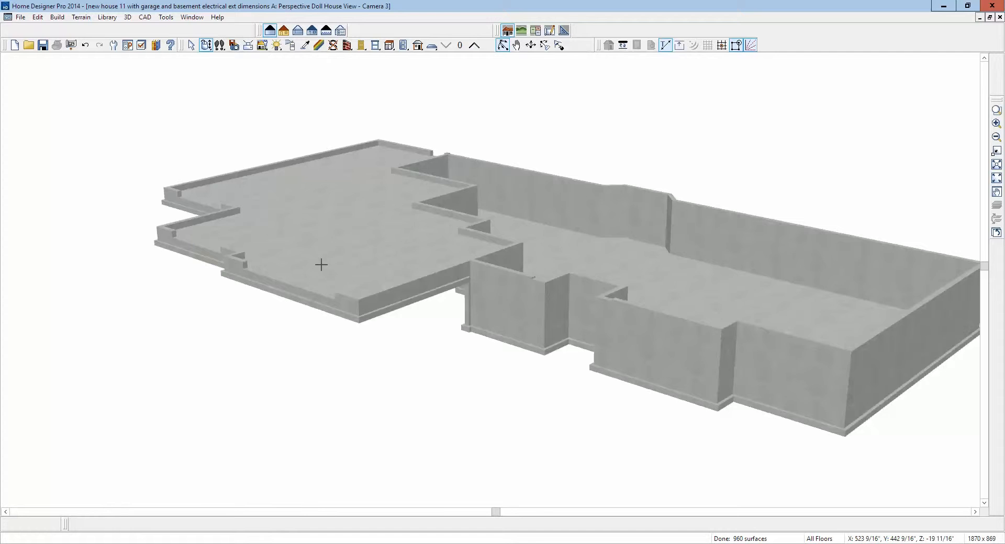
pyautogui.scroll(2, 321, 264)
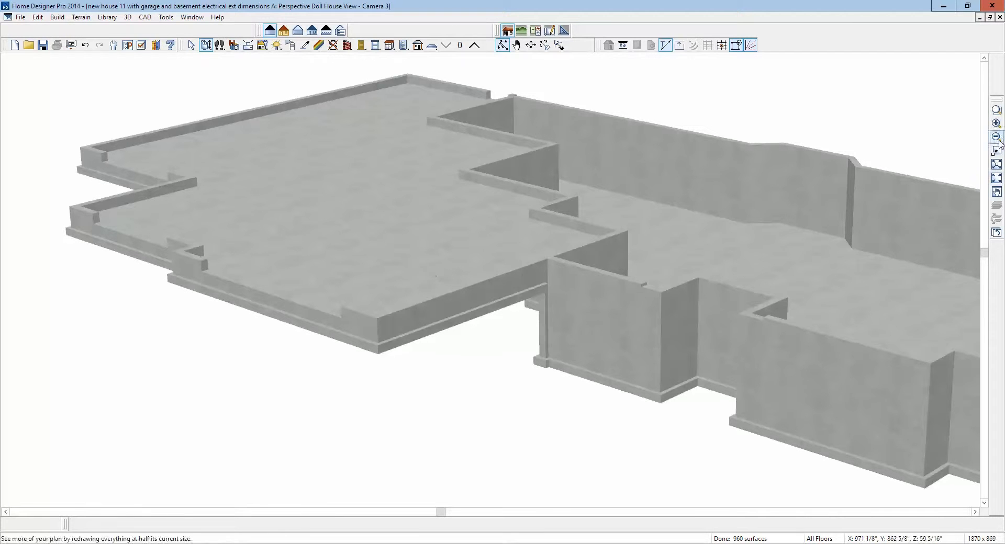
pyautogui.click(999, 17)
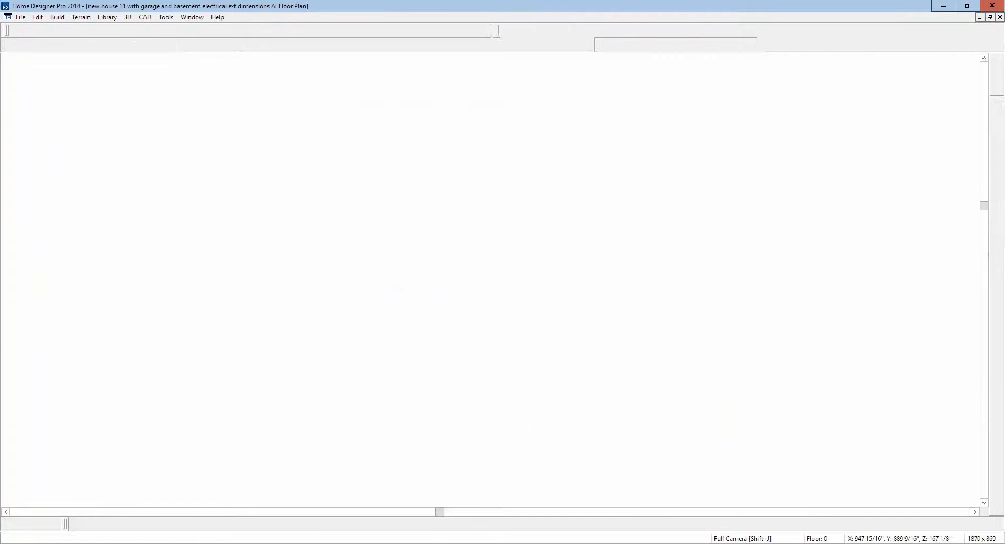
# - Delete the garage's outer foundation walls on its right, front and left sides, leaving the walls around the living area
pyautogui.press('space')
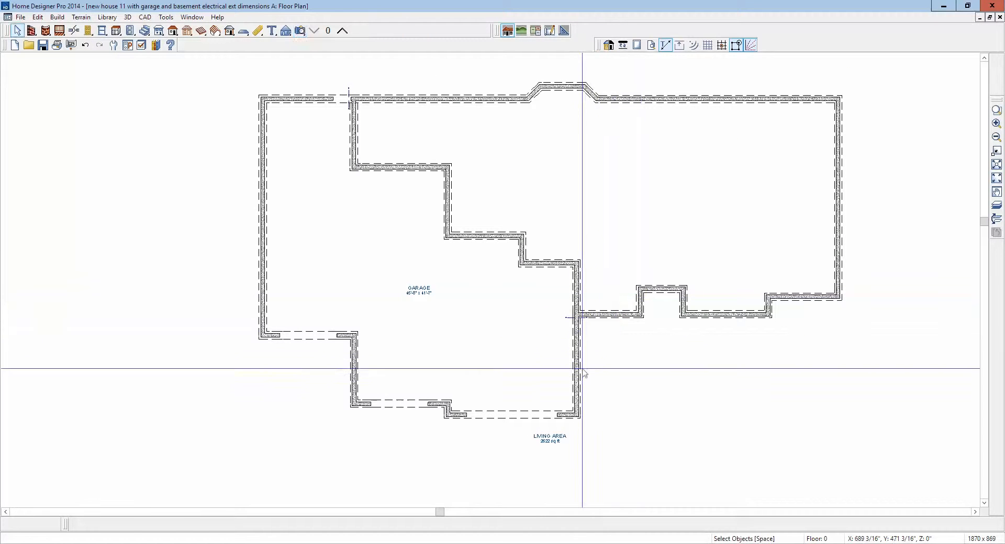
pyautogui.click(578, 403)
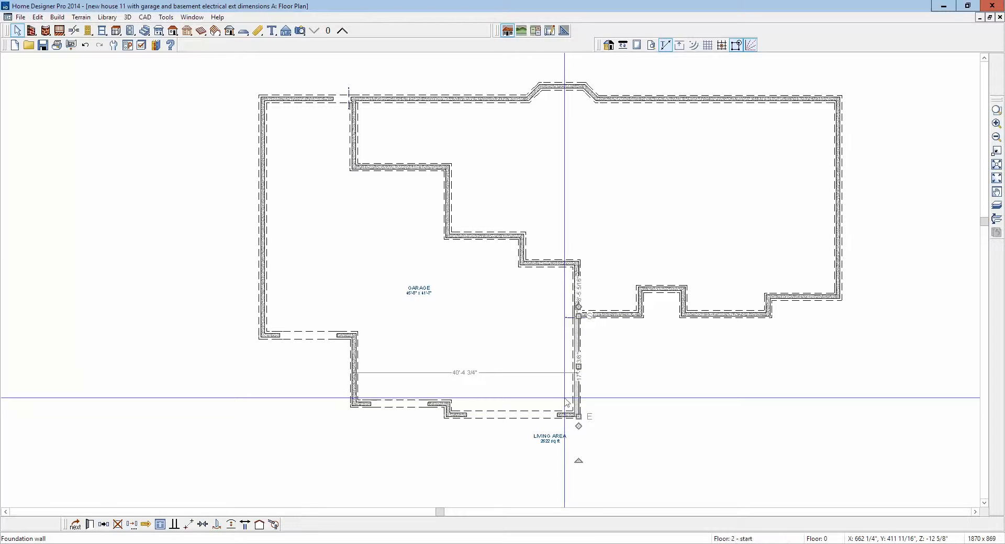
pyautogui.press('Delete')
pyautogui.click(561, 415)
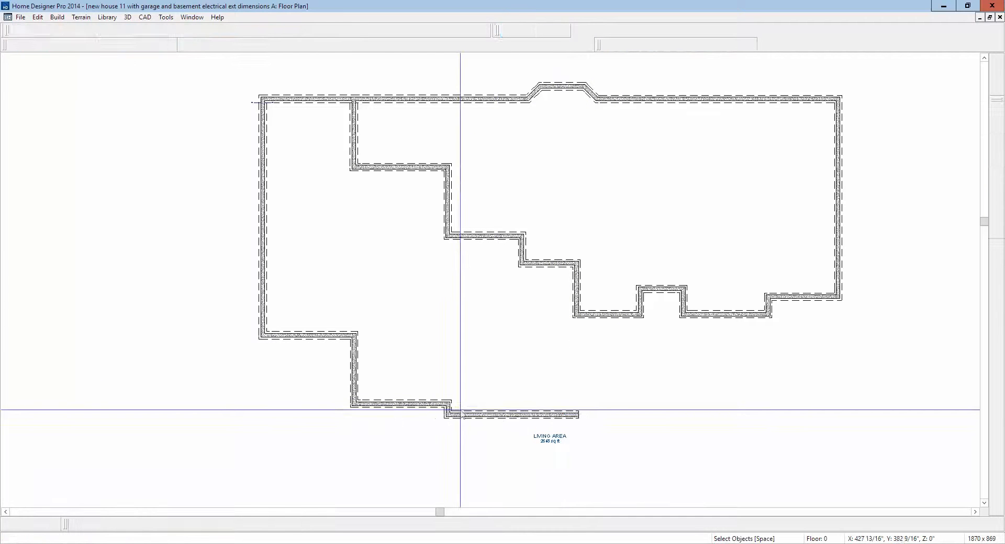
pyautogui.press('Delete')
pyautogui.moveTo(201, 268); pyautogui.dragTo(460, 439)
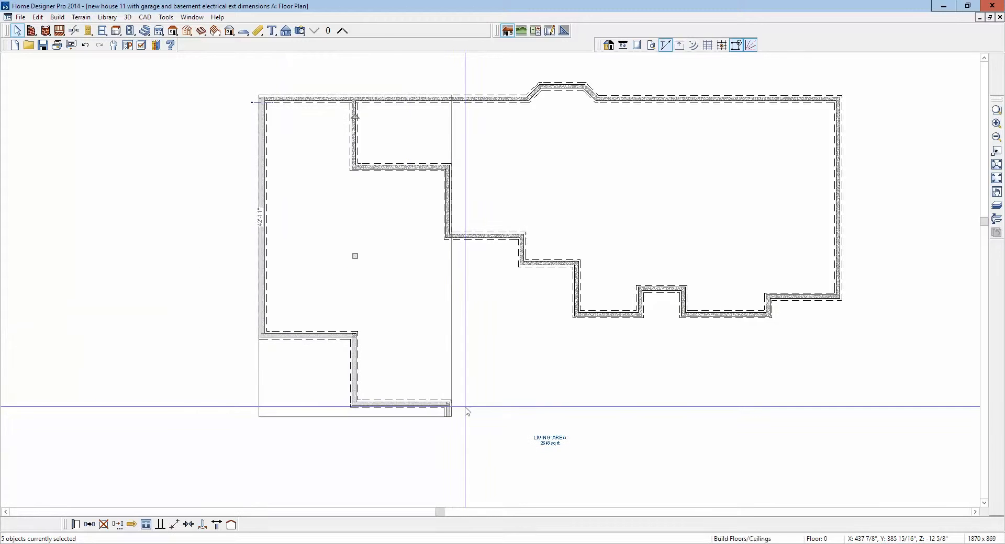
pyautogui.press('Delete')
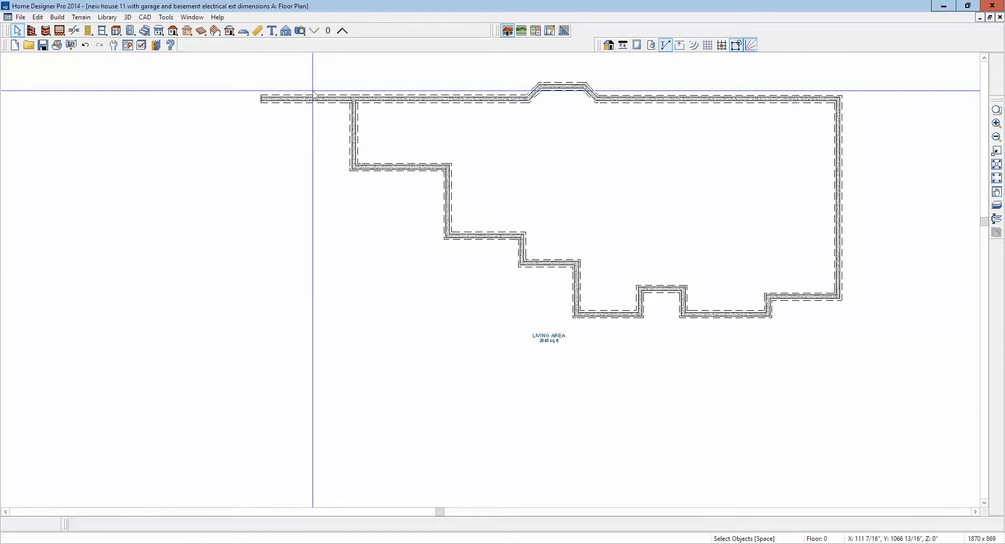
# - Shorten the rear foundation wall to end at the living area's corner and delete the two stray wall pieces there
pyautogui.click(303, 98)
pyautogui.moveTo(262, 98); pyautogui.dragTo(355, 98)
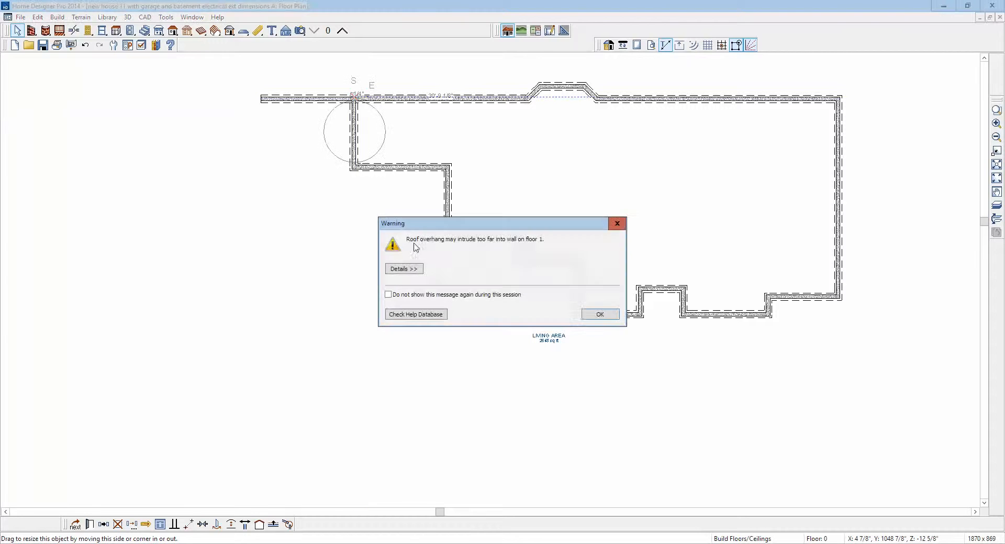
pyautogui.click(596, 314)
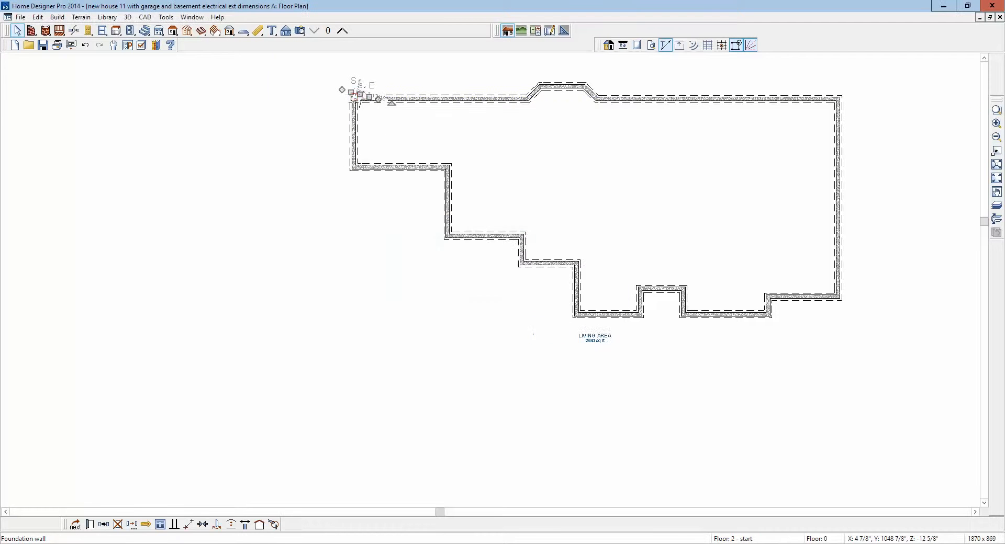
pyautogui.scroll(8, 314, 107)
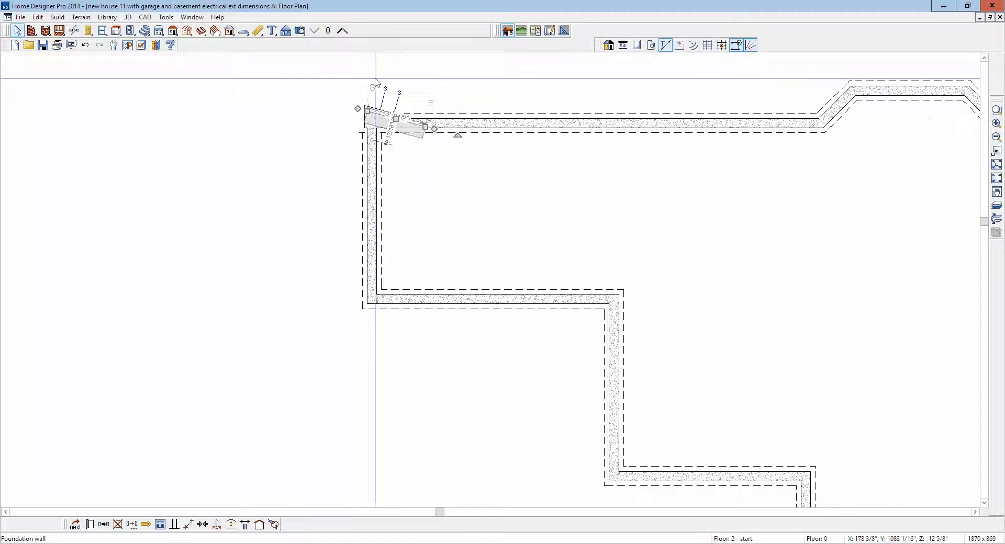
pyautogui.scroll(-1, 382, 98)
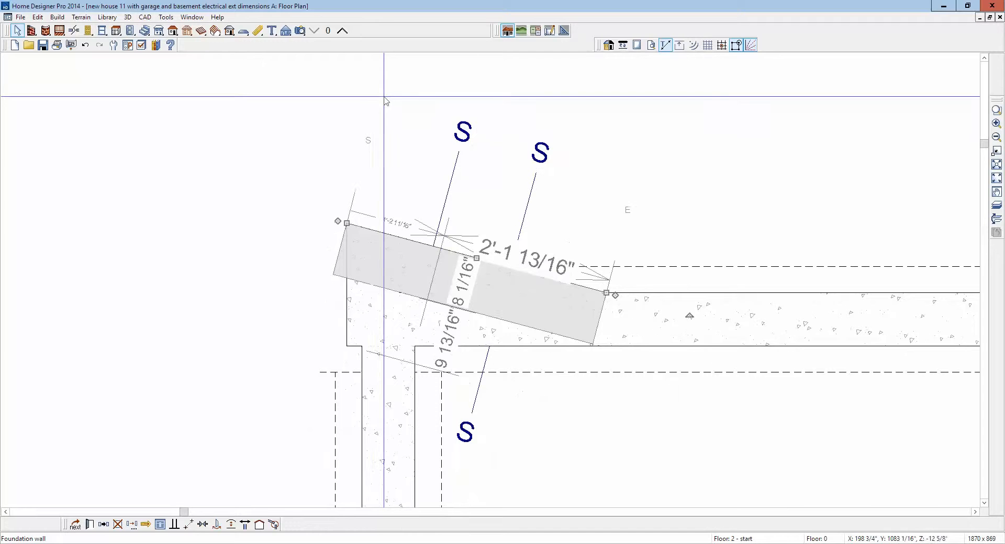
pyautogui.press('Delete')
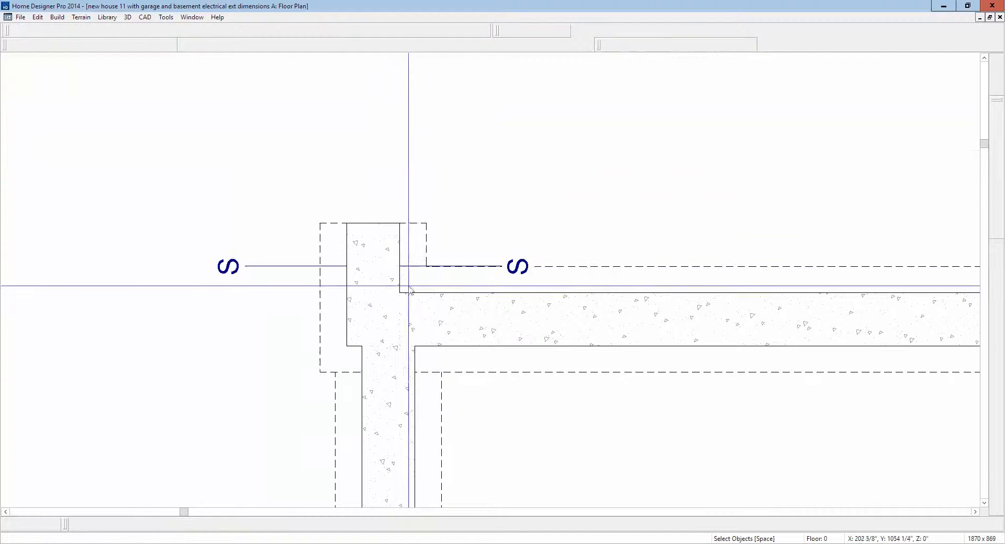
pyautogui.click(430, 255)
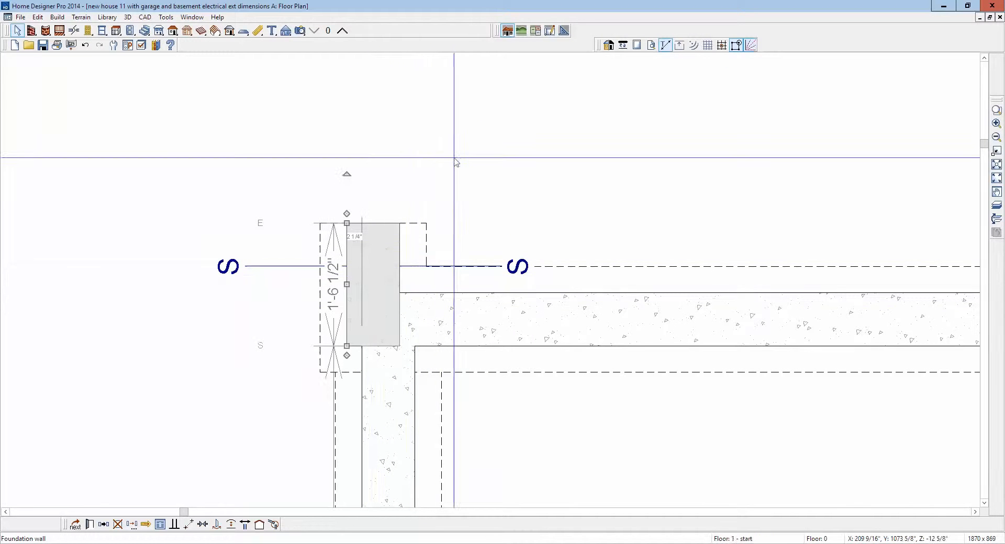
pyautogui.press('Delete')
# - Extend the living area's short left foundation wall to meet the outer face of the rear wall and close the corner
pyautogui.scroll(-5, 450, 157)
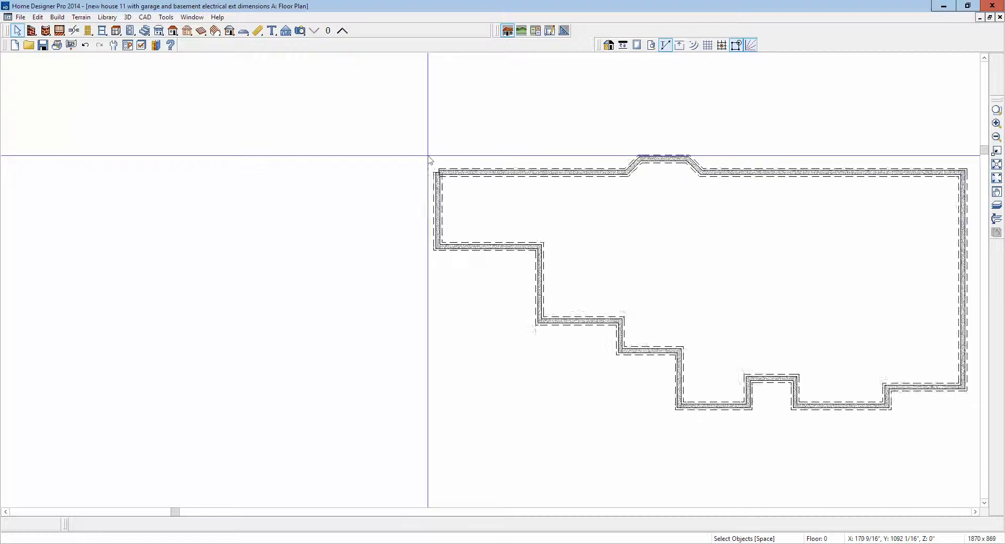
pyautogui.scroll(3, 440, 172)
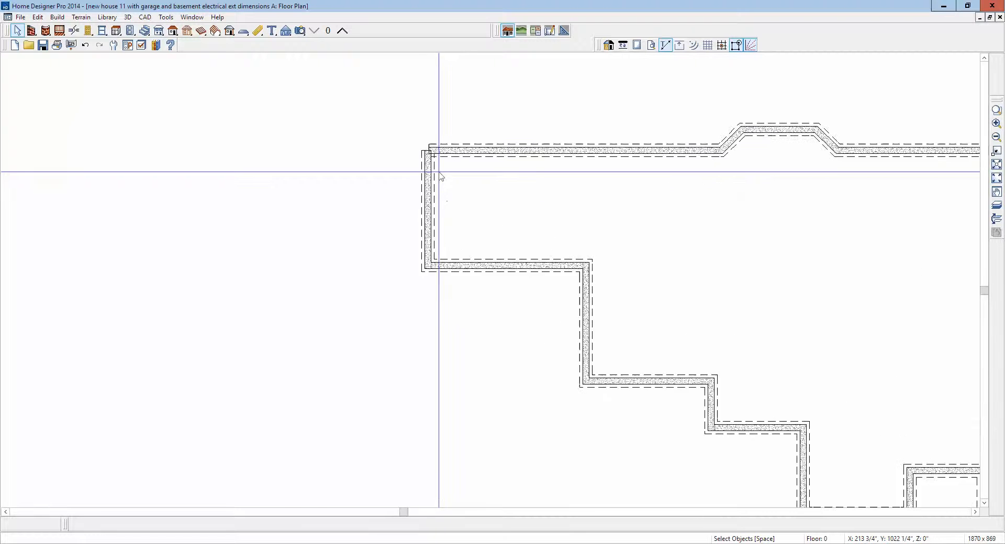
pyautogui.click(419, 144)
pyautogui.moveTo(418, 142); pyautogui.dragTo(419, 134)
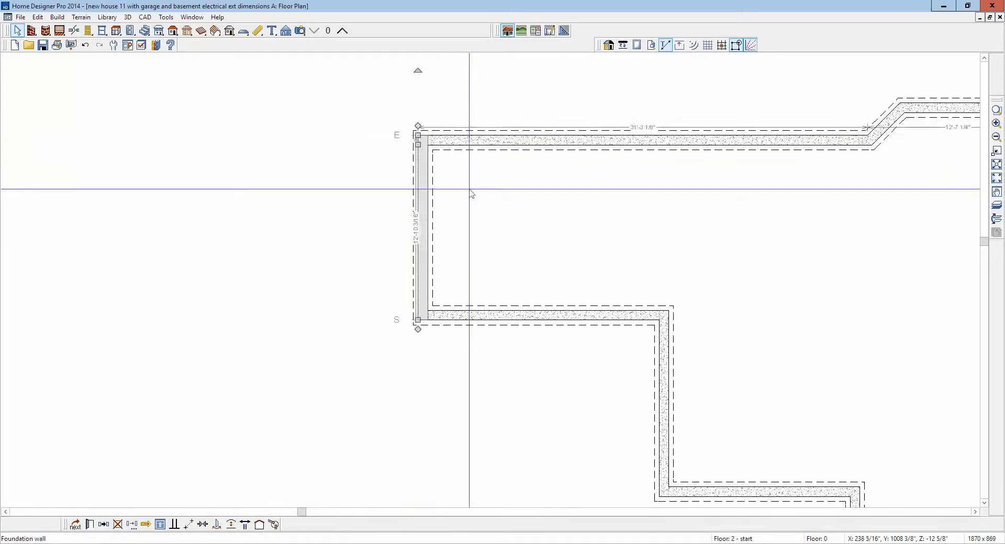
pyautogui.press('Escape')
pyautogui.scroll(-3, 445, 133)
pyautogui.scroll(-1, 445, 133)
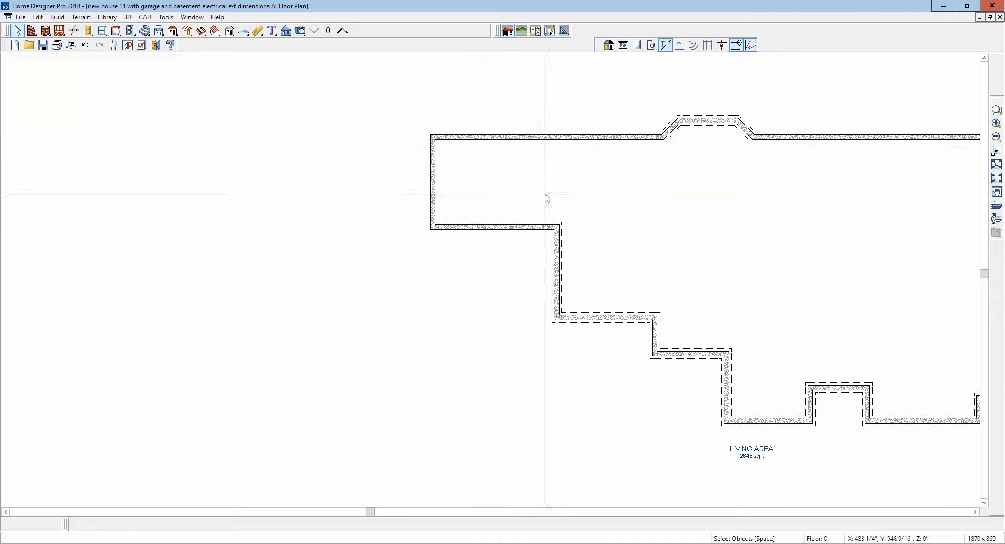
# - Superimpose the reference floor plan and draw a rectangular polyline over the leftmost garage bay, about 16' wide
pyautogui.click(997, 207)
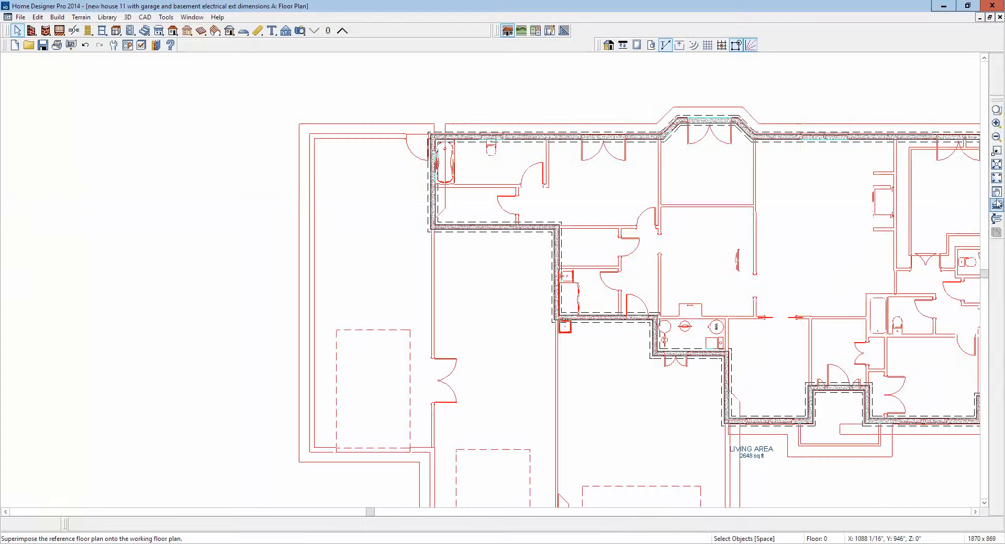
pyautogui.scroll(-1, 770, 152)
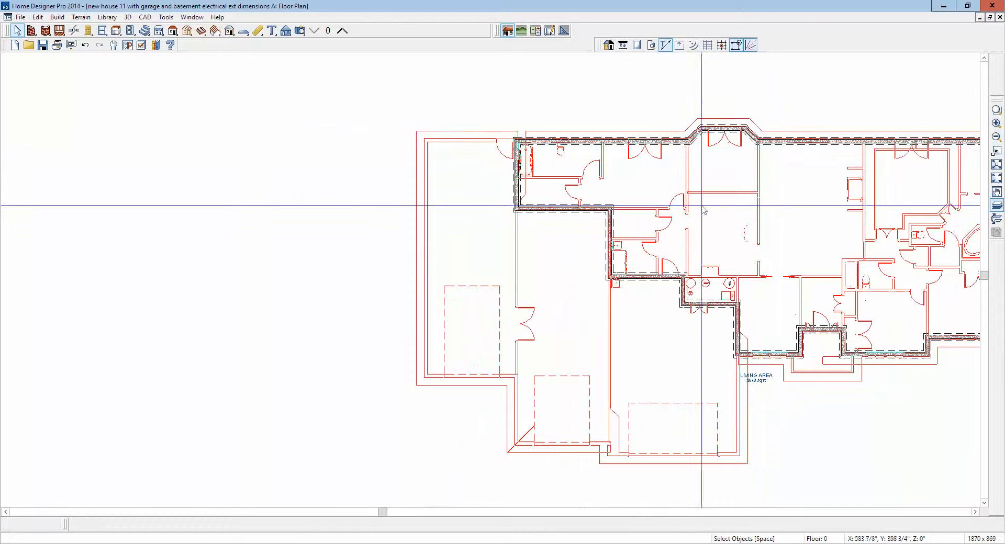
pyautogui.scroll(1, 502, 183)
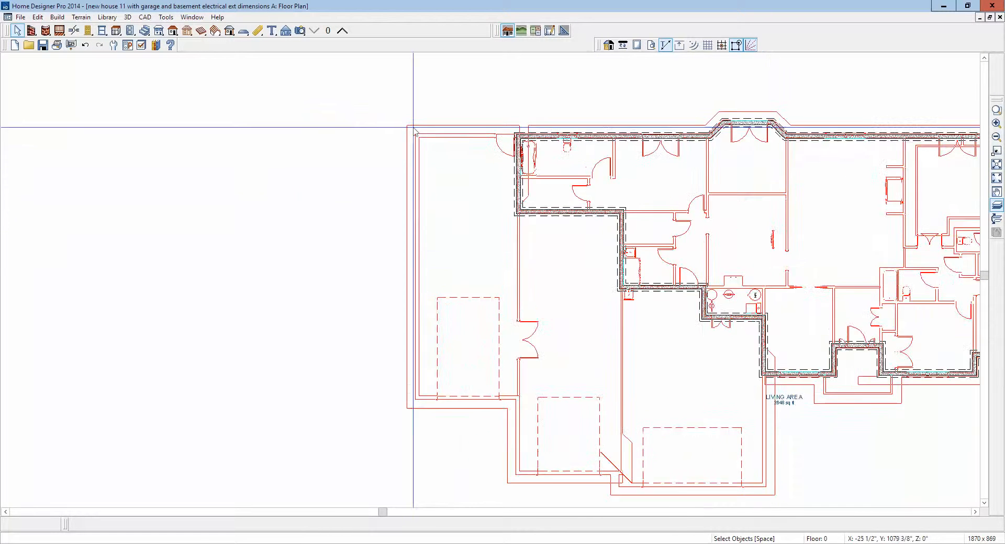
pyautogui.click(144, 20)
pyautogui.moveTo(177, 80)
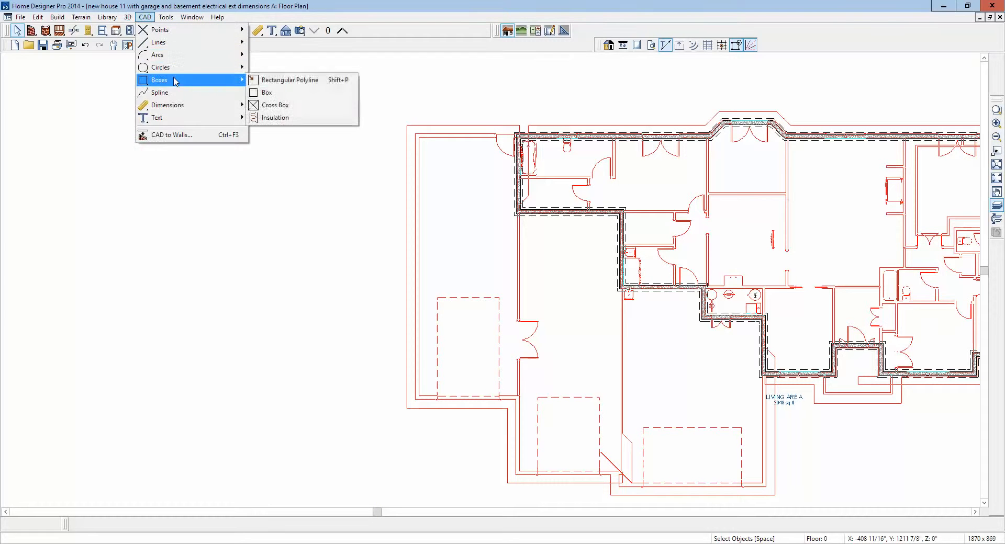
pyautogui.click(277, 81)
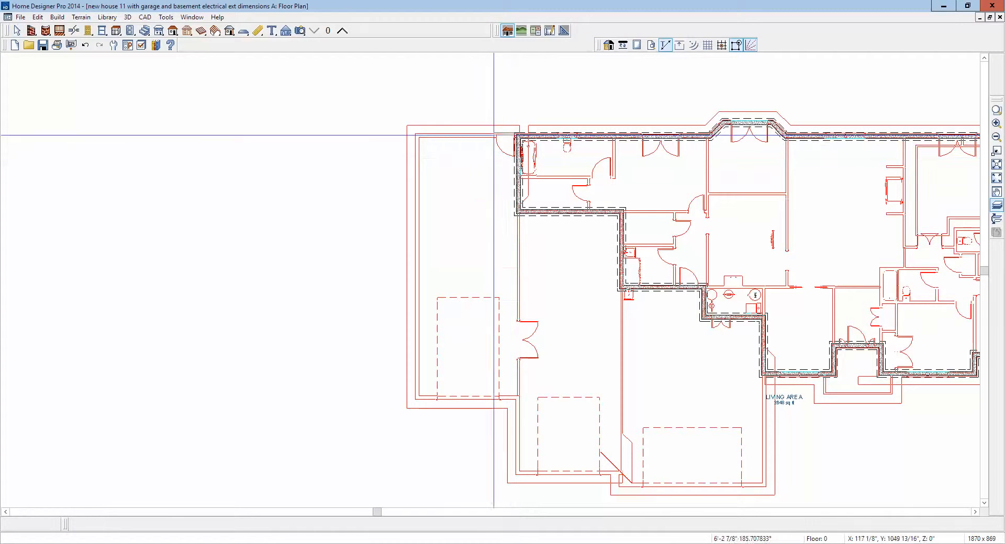
pyautogui.moveTo(515, 136); pyautogui.dragTo(416, 400)
# - Break the polyline's right edge at the first basement wall corner and extend its lower section to the next stepped wall
pyautogui.click(513, 347)
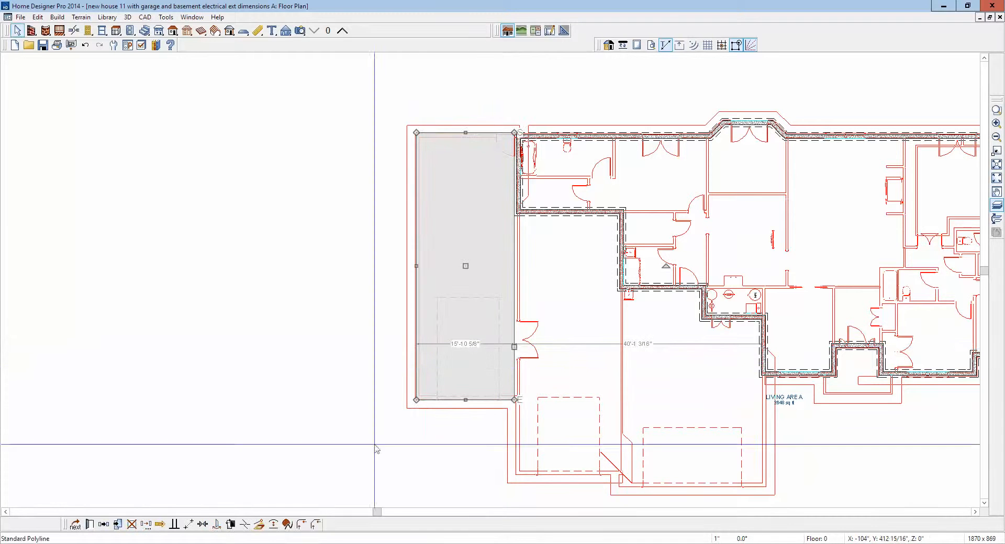
pyautogui.click(245, 524)
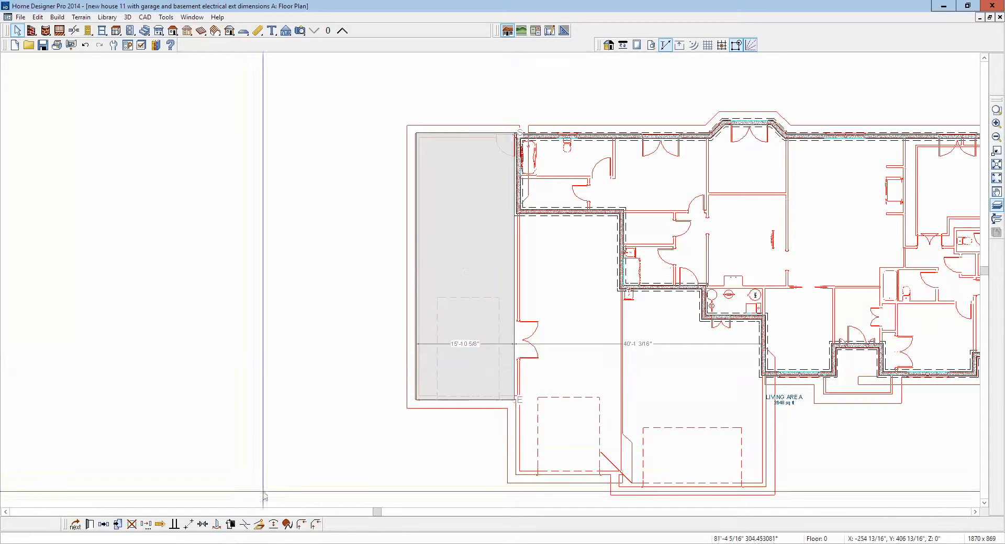
pyautogui.click(517, 213)
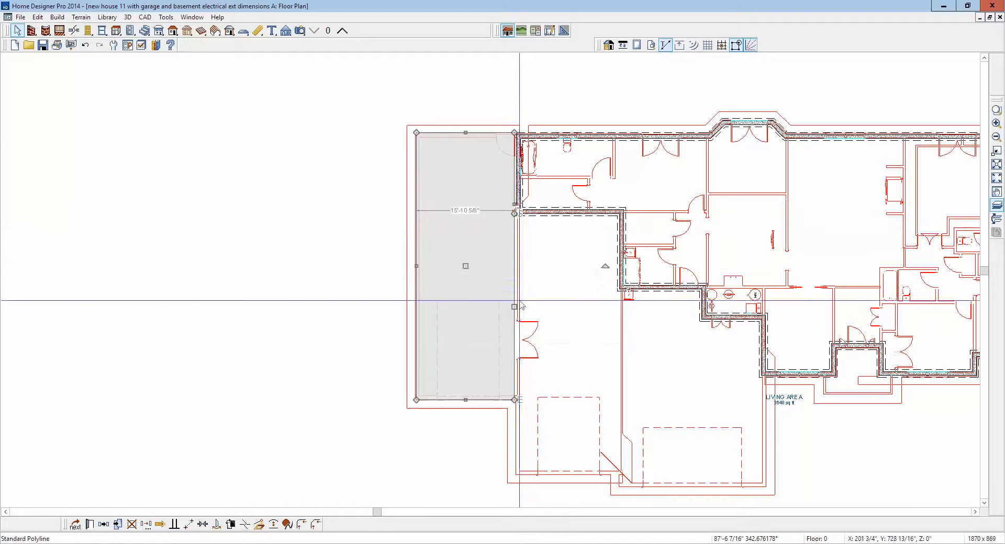
pyautogui.moveTo(515, 308); pyautogui.dragTo(613, 291)
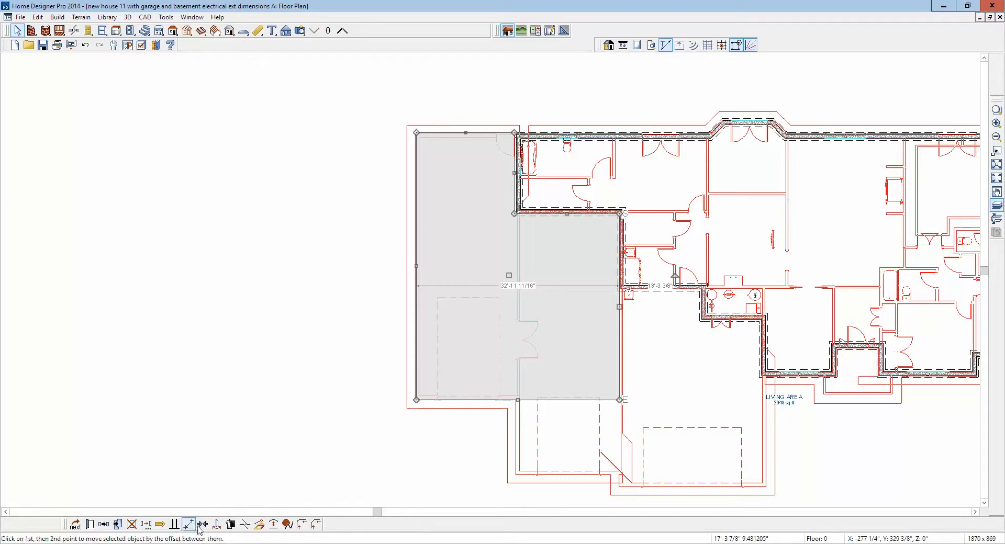
# - Break the polyline's bottom edge at the middle garage bay and extend that section about 12' to the bay's front wall
pyautogui.click(243, 525)
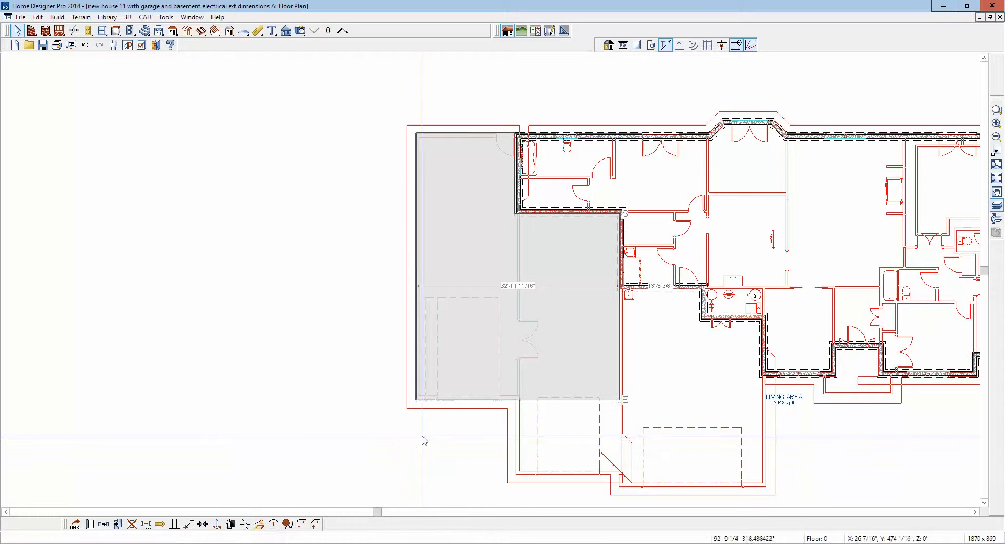
pyautogui.click(517, 401)
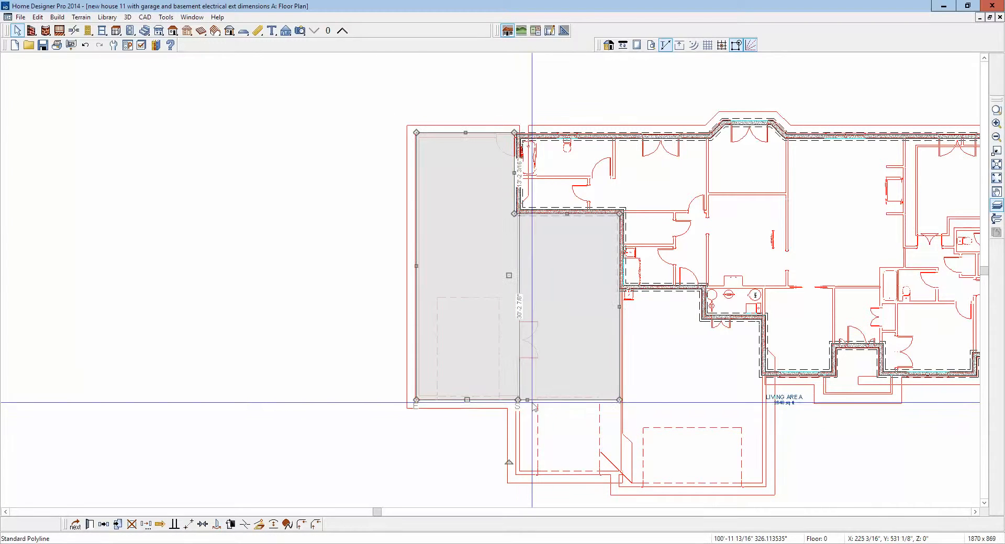
pyautogui.moveTo(529, 402); pyautogui.dragTo(540, 474)
# - Break the polyline's right edge twice and extend the lower sections to follow the remaining basement wall steps across the garage
pyautogui.click(243, 525)
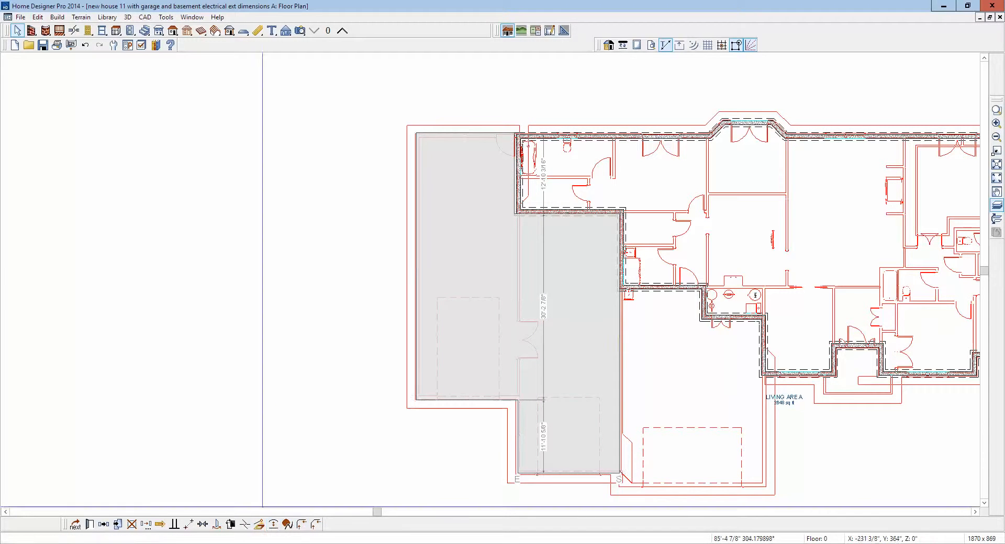
pyautogui.click(620, 309)
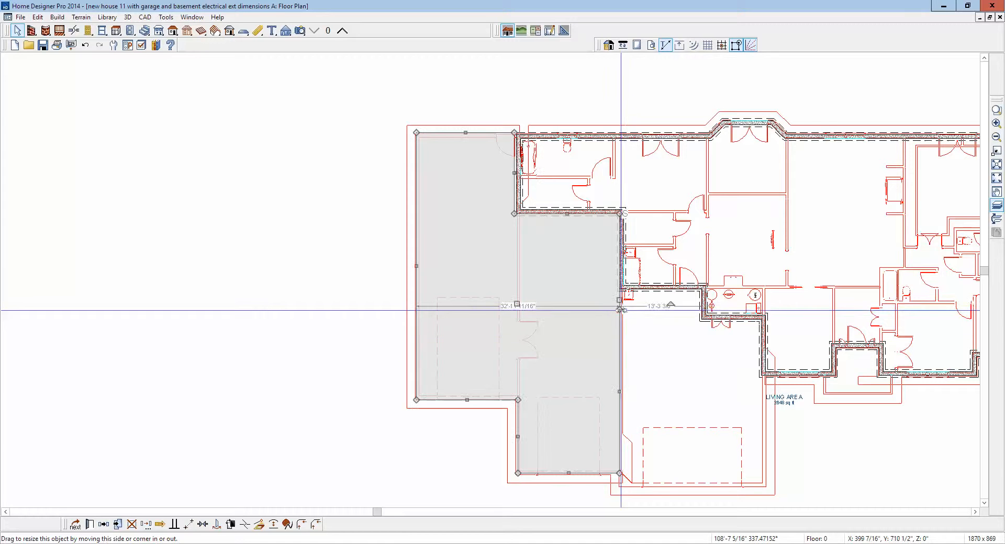
pyautogui.moveTo(620, 393); pyautogui.dragTo(658, 290)
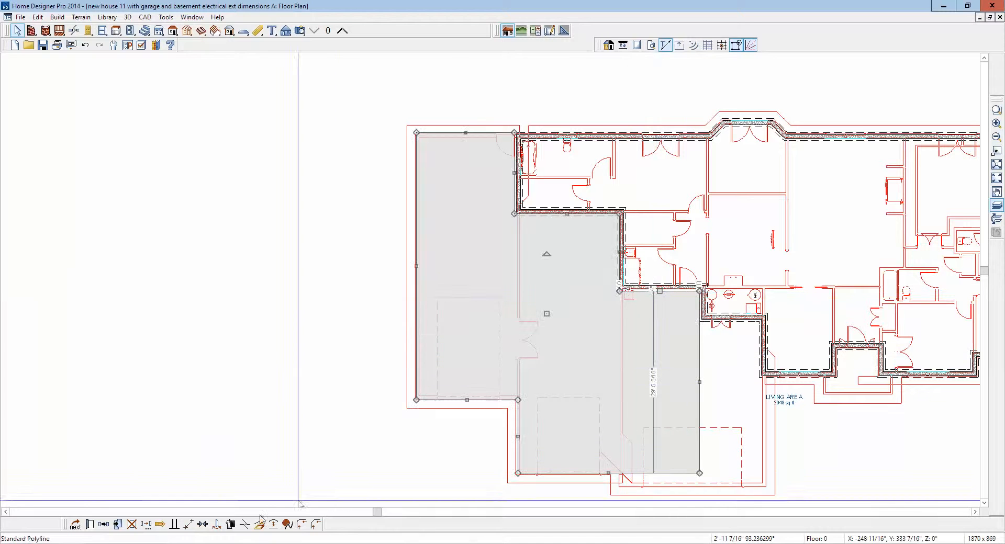
pyautogui.click(245, 524)
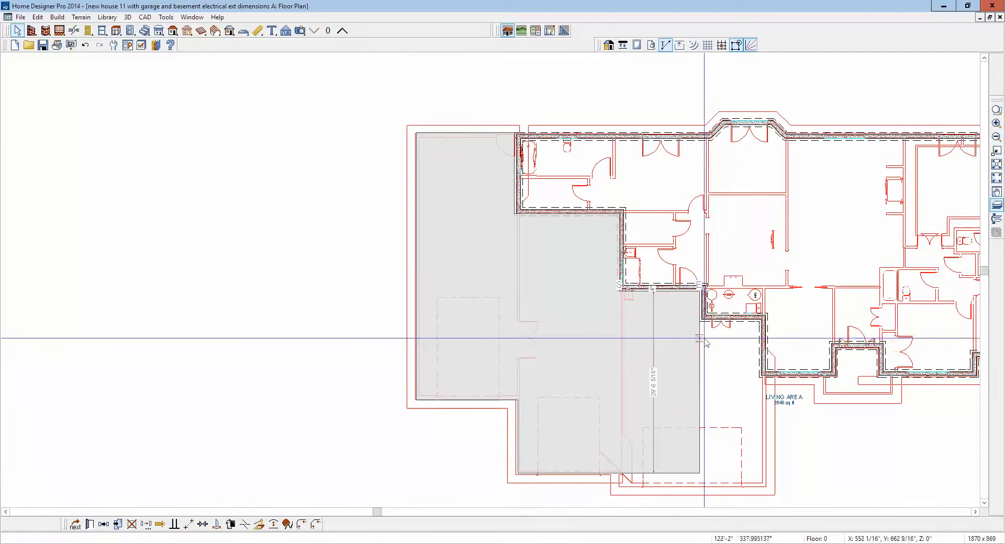
pyautogui.click(701, 323)
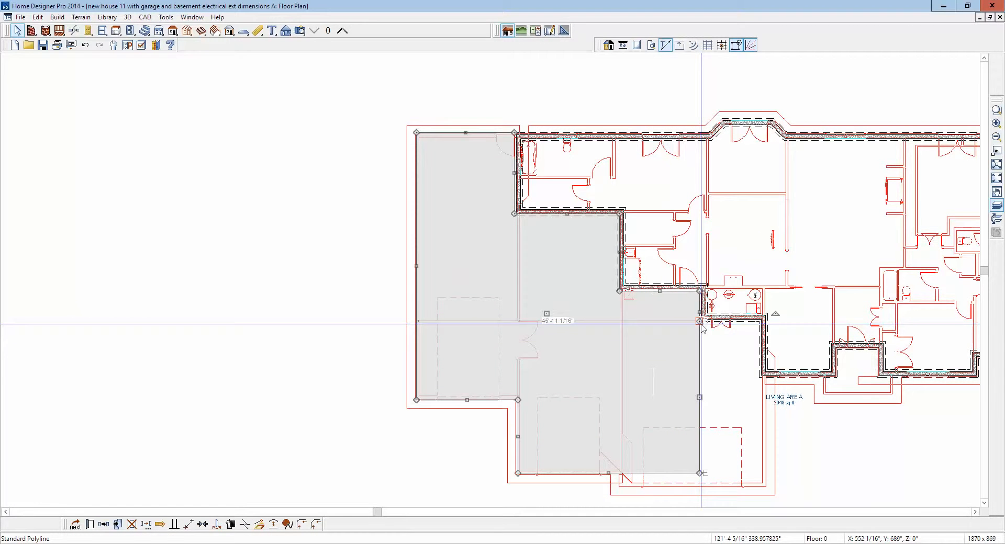
pyautogui.moveTo(699, 399); pyautogui.dragTo(762, 376)
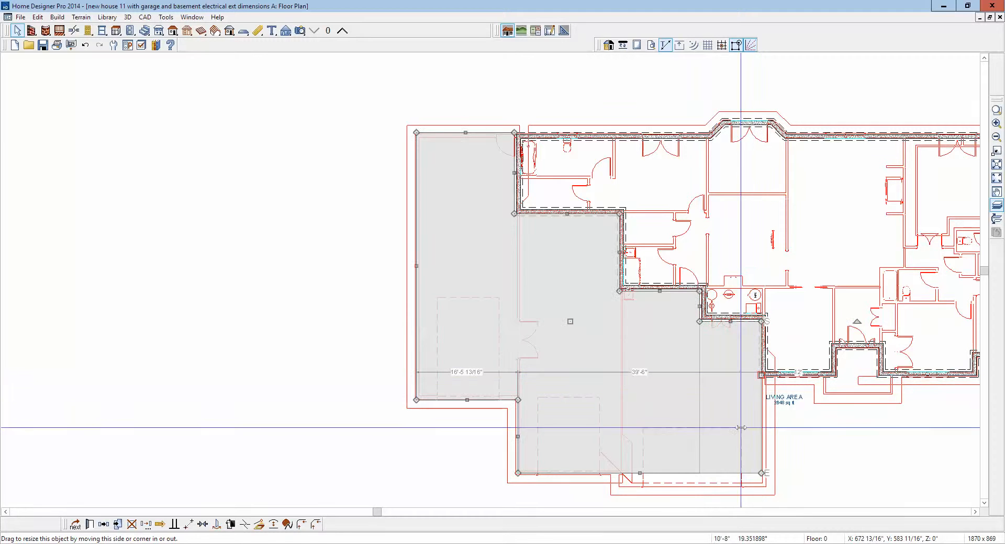
# - Break the polyline's bottom edge between the middle and right garage bays and extend the right section to that bay's front wall
pyautogui.click(248, 527)
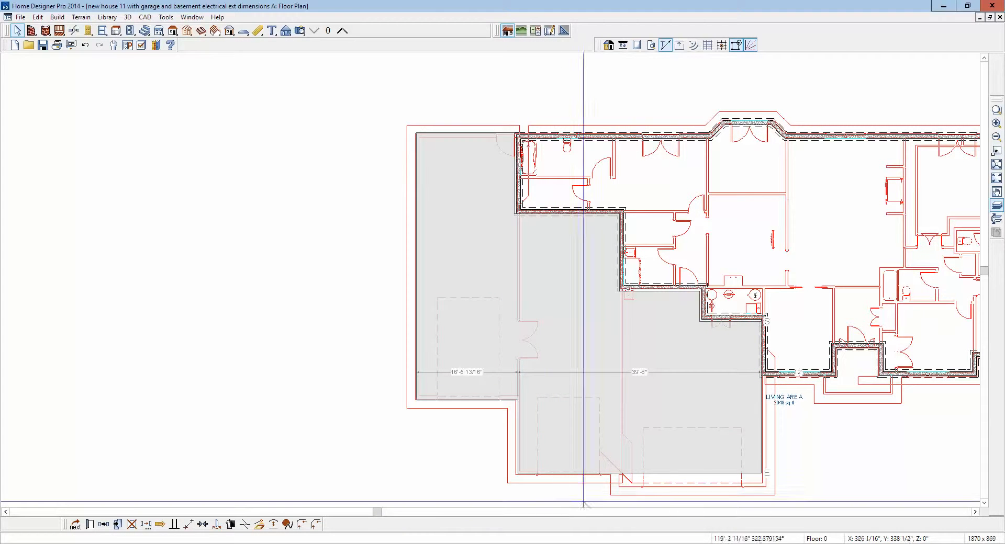
pyautogui.click(610, 473)
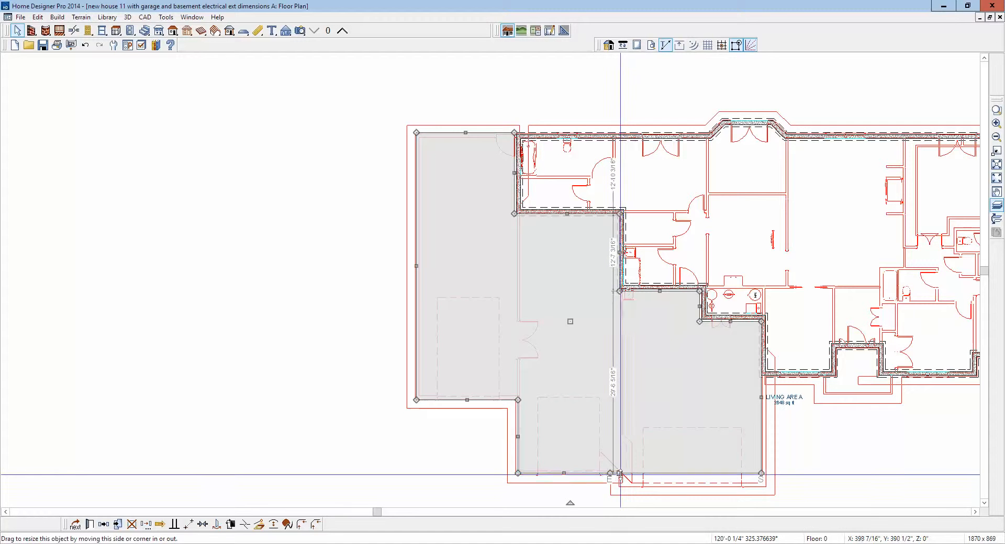
pyautogui.moveTo(619, 474)
pyautogui.mouseDown()
pyautogui.moveTo(611, 484)
pyautogui.moveTo(618, 480)
pyautogui.mouseUp()
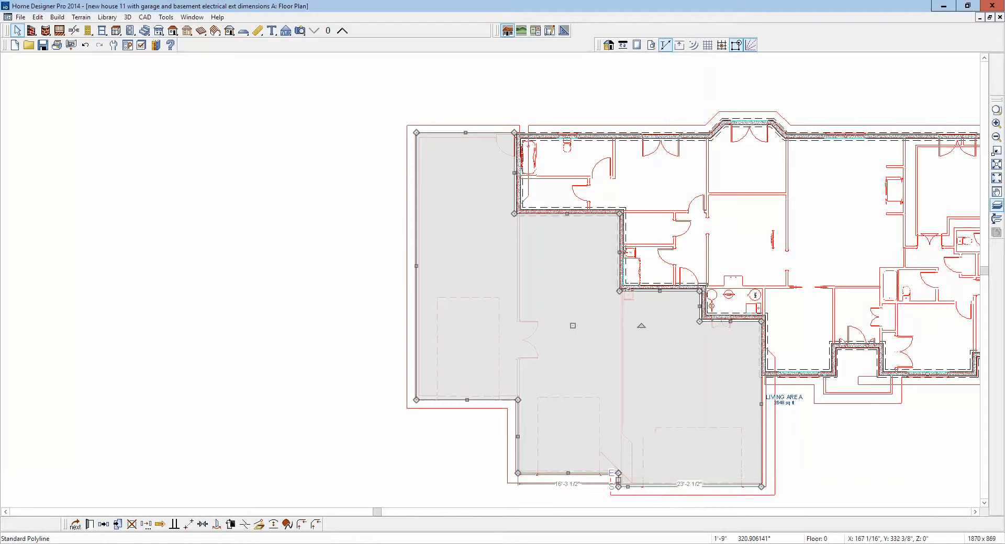
# - Break the polyline's right edge at the living area's front wall corner and move the lower section outward to the garage's outer wall
pyautogui.click(245, 524)
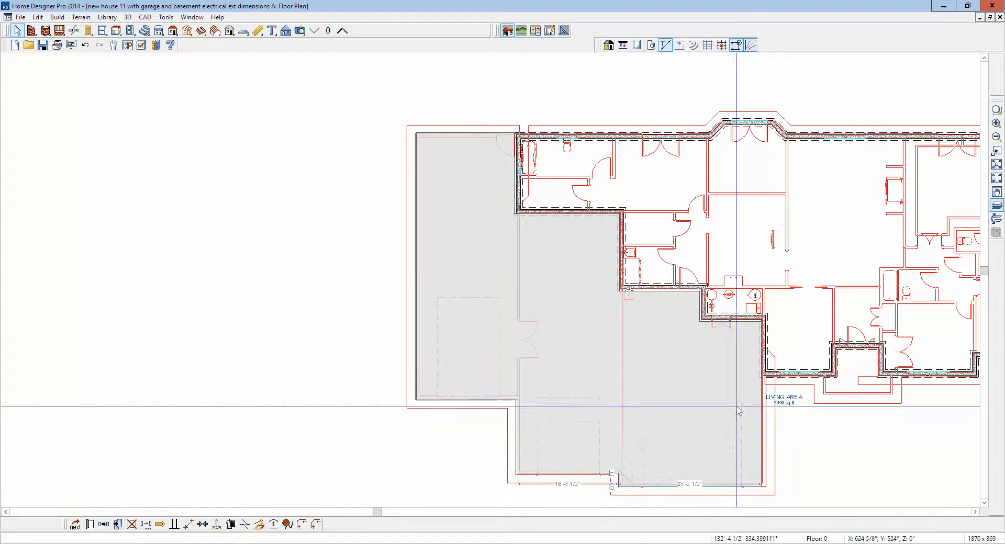
pyautogui.click(761, 377)
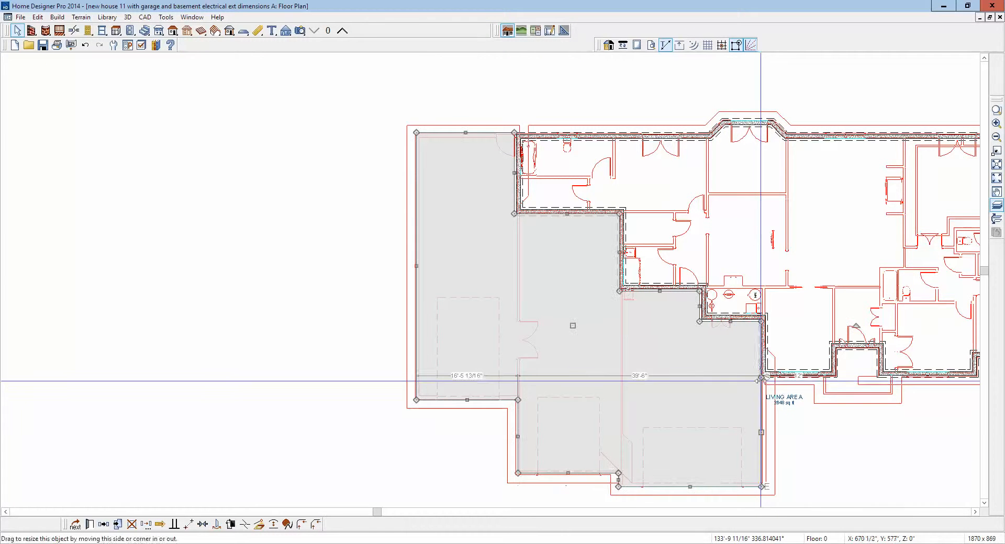
pyautogui.moveTo(761, 433); pyautogui.dragTo(765, 438)
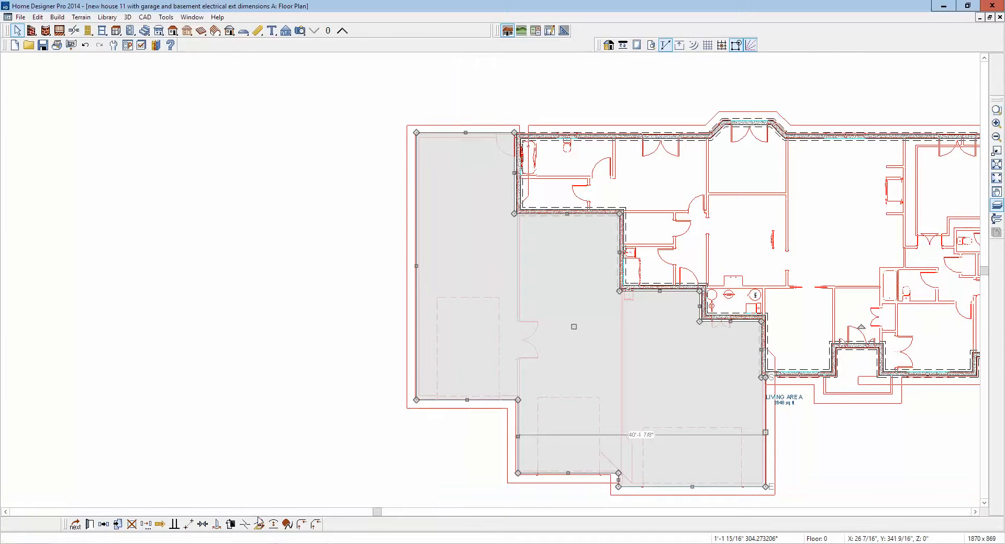
# - Convert the garage polyline to a slab with footing, accepting a 4" thickness and an 18" by 12" footing
pyautogui.click(259, 525)
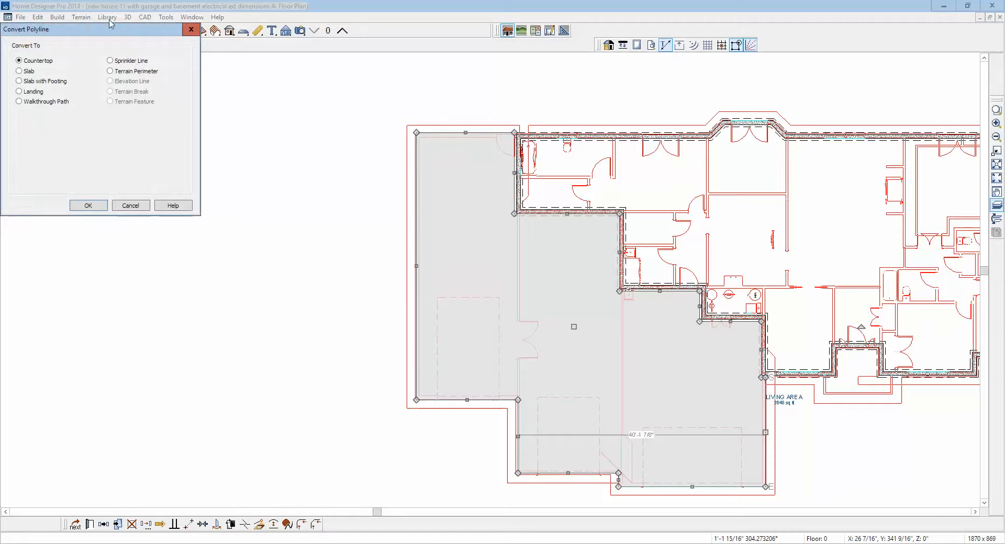
pyautogui.moveTo(111, 30); pyautogui.dragTo(457, 283)
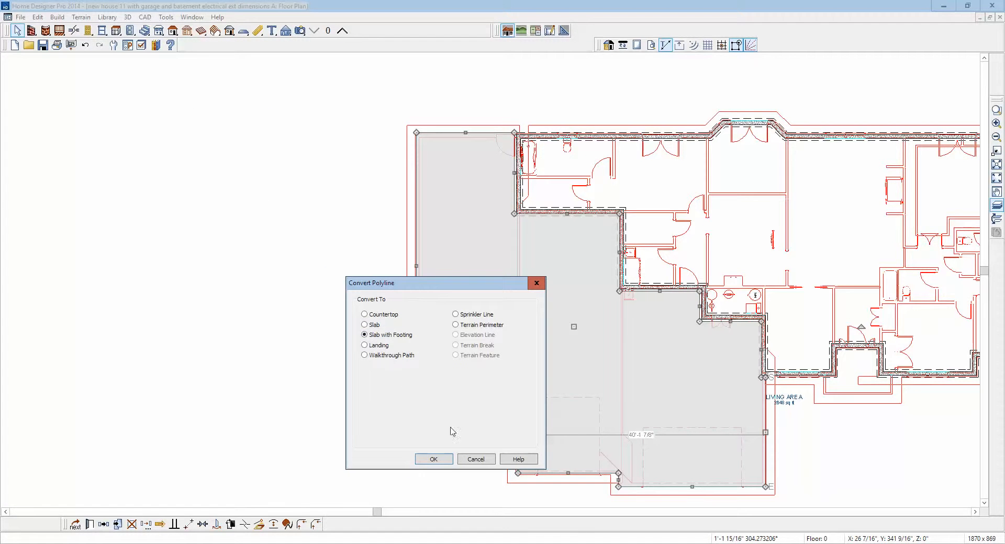
pyautogui.click(433, 460)
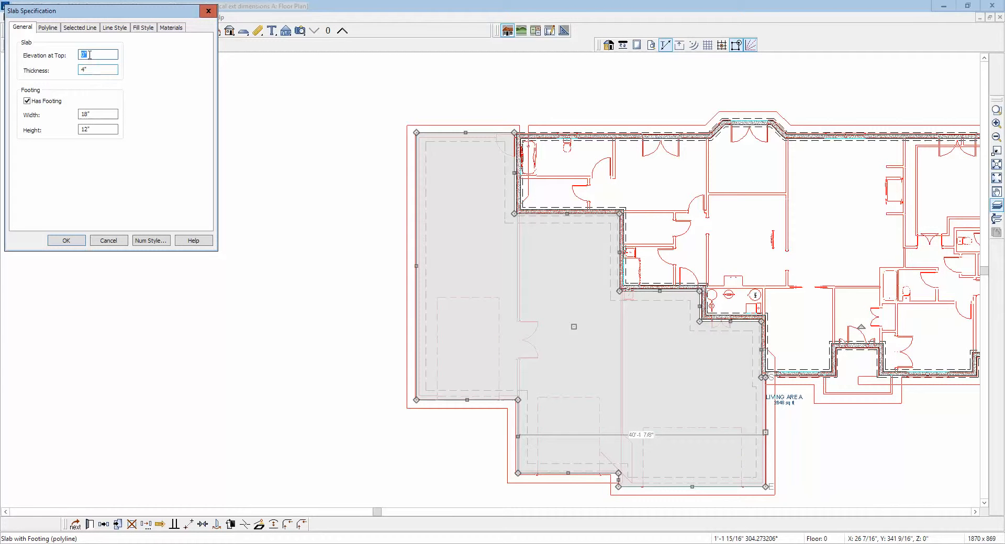
pyautogui.click(66, 241)
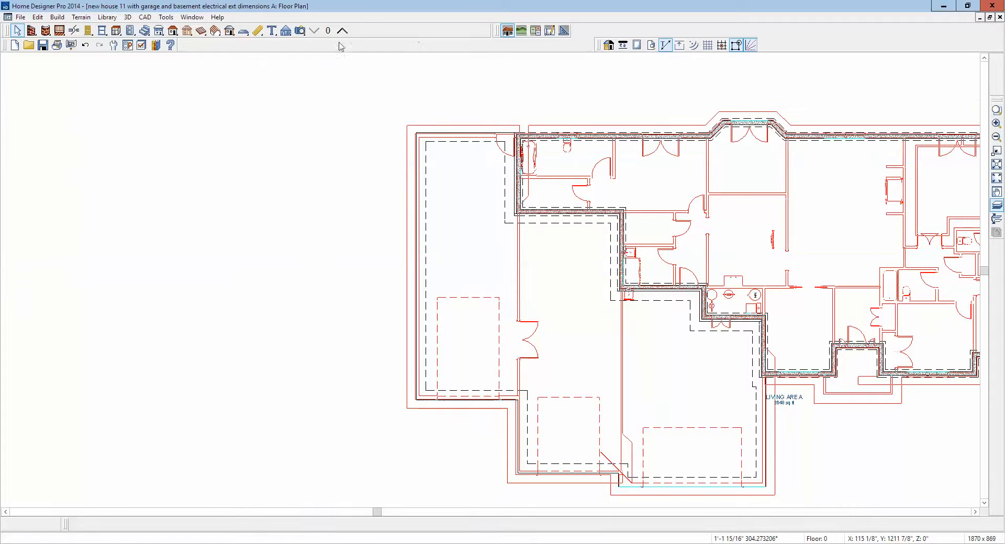
# - Create an orthographic doll house view to examine the garage slab's height against the basement walls, and close it
pyautogui.click(296, 31)
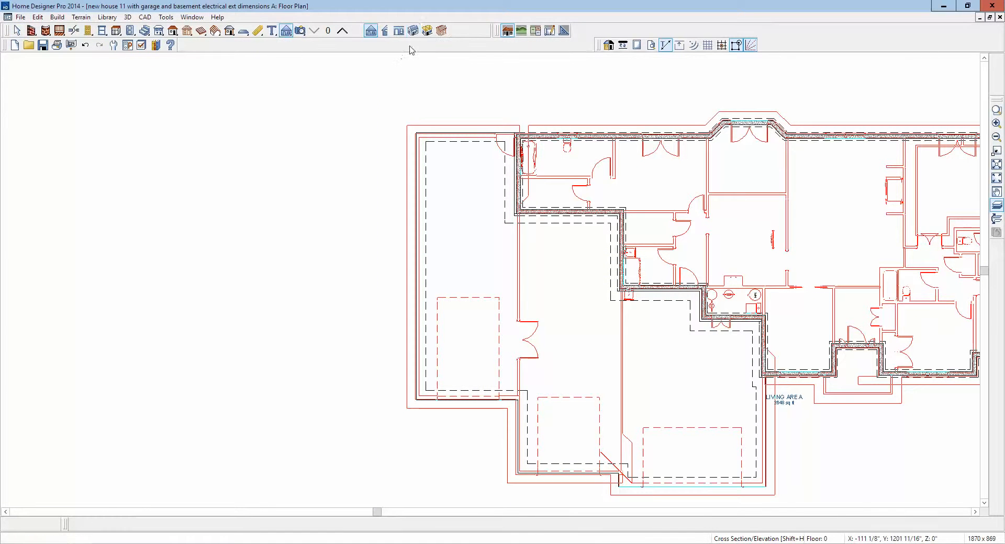
pyautogui.click(426, 33)
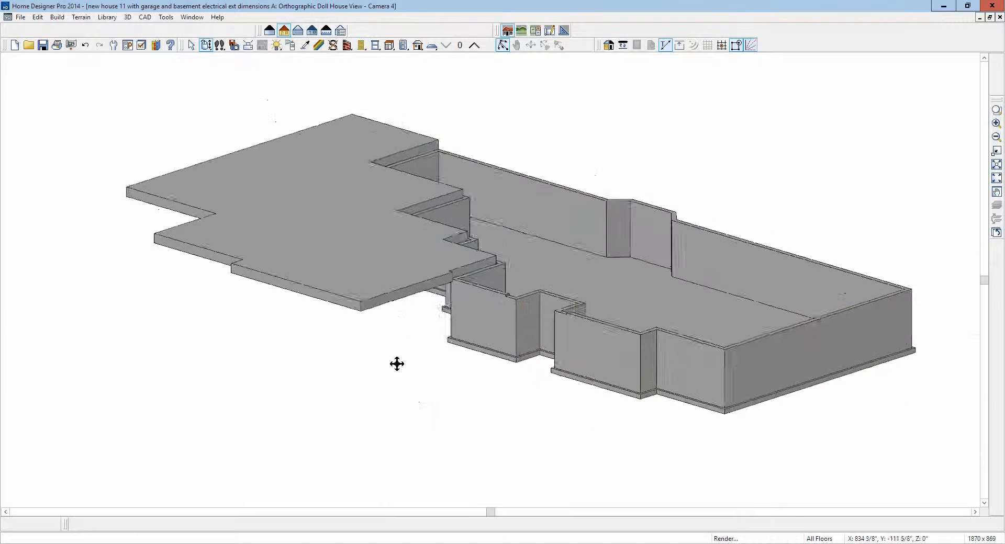
pyautogui.moveTo(396, 364); pyautogui.dragTo(409, 359)
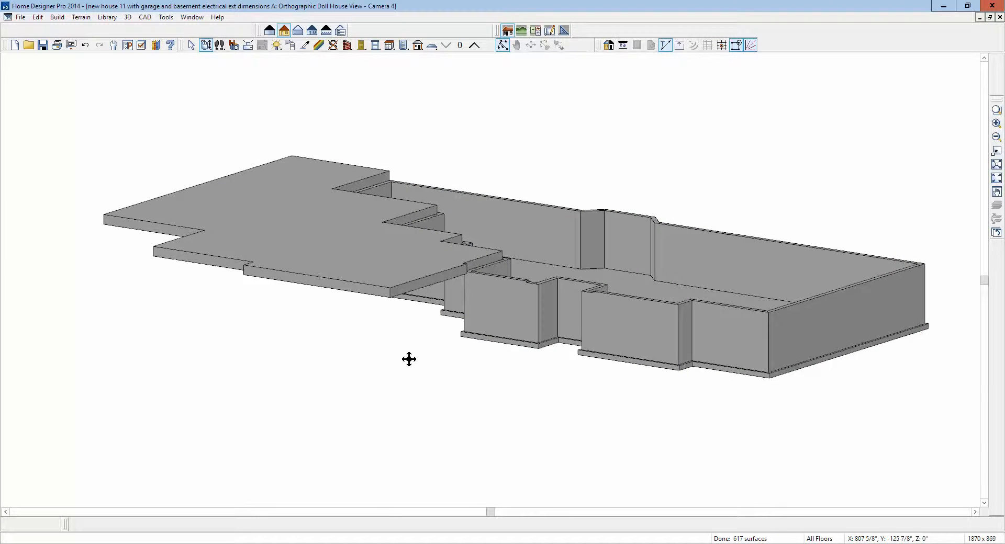
pyautogui.scroll(2, 392, 303)
pyautogui.scroll(-2, 390, 293)
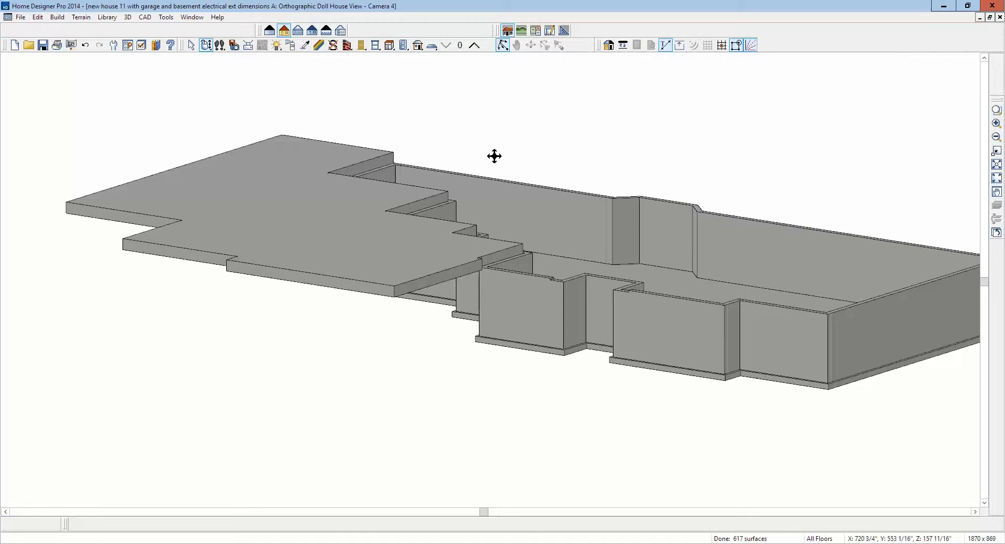
pyautogui.hotkey('ctrl', 'w')
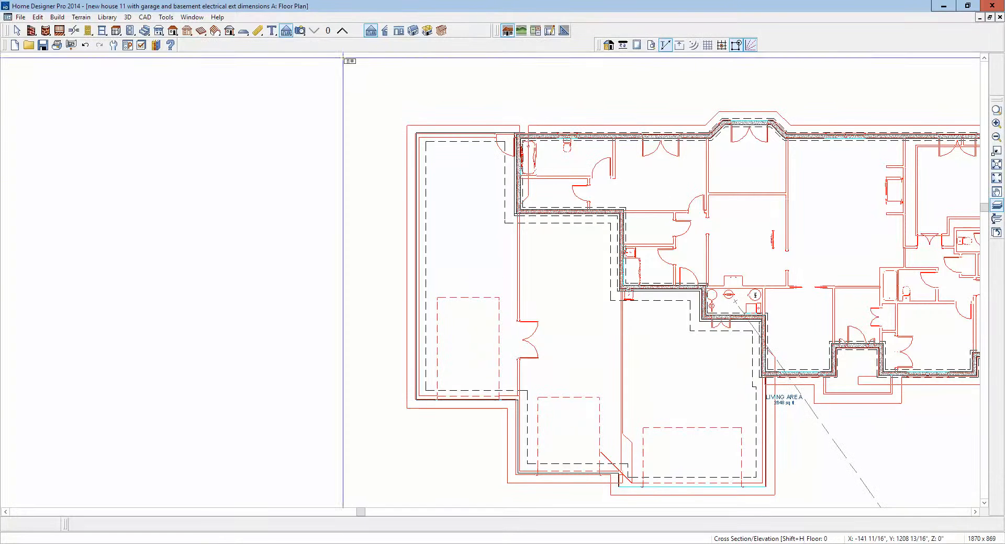
# - Open the middle garage room's specification on floor 1 and copy its absolute floor elevation of -12 5/8"
pyautogui.click(344, 32)
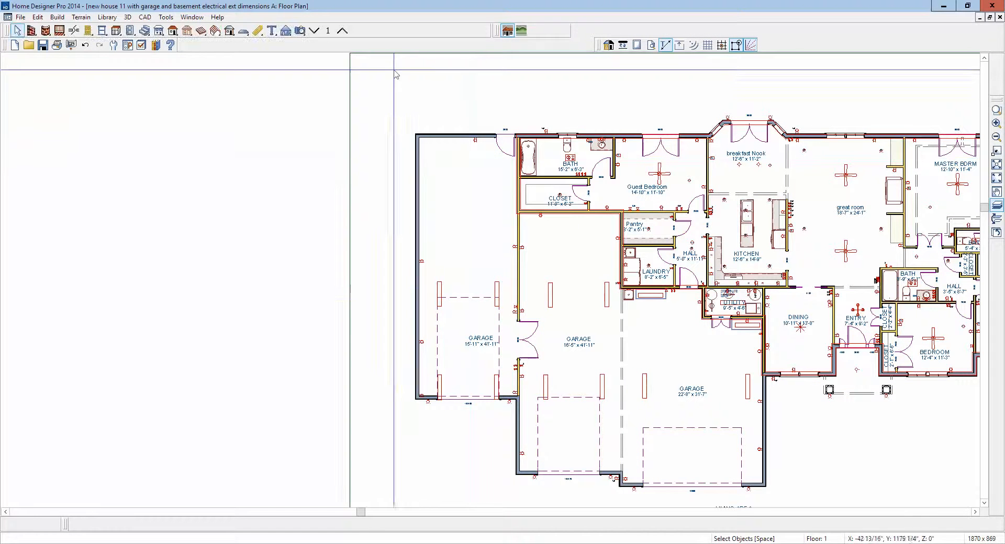
pyautogui.click(589, 304)
pyautogui.rightClick(577, 283)
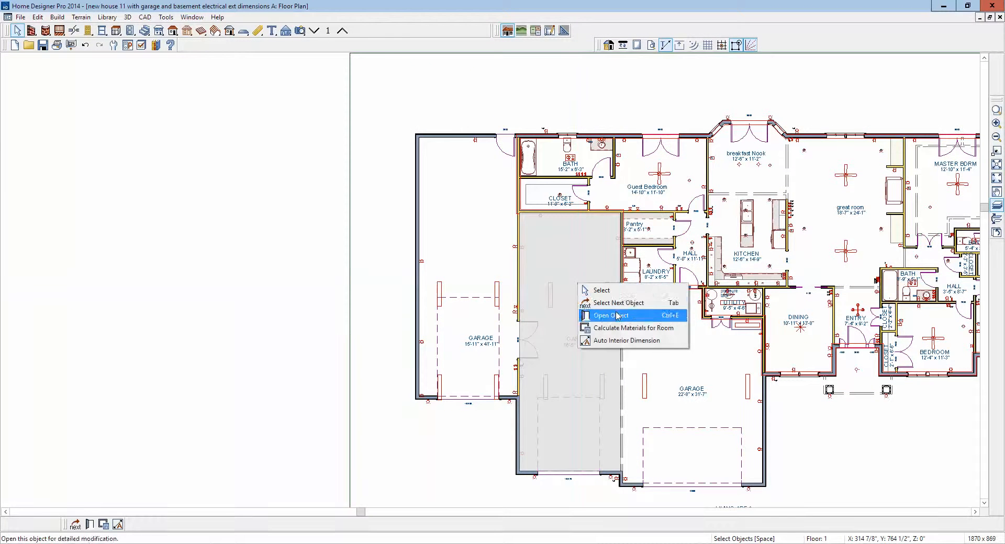
pyautogui.click(607, 316)
pyautogui.moveTo(254, 12); pyautogui.dragTo(570, 171)
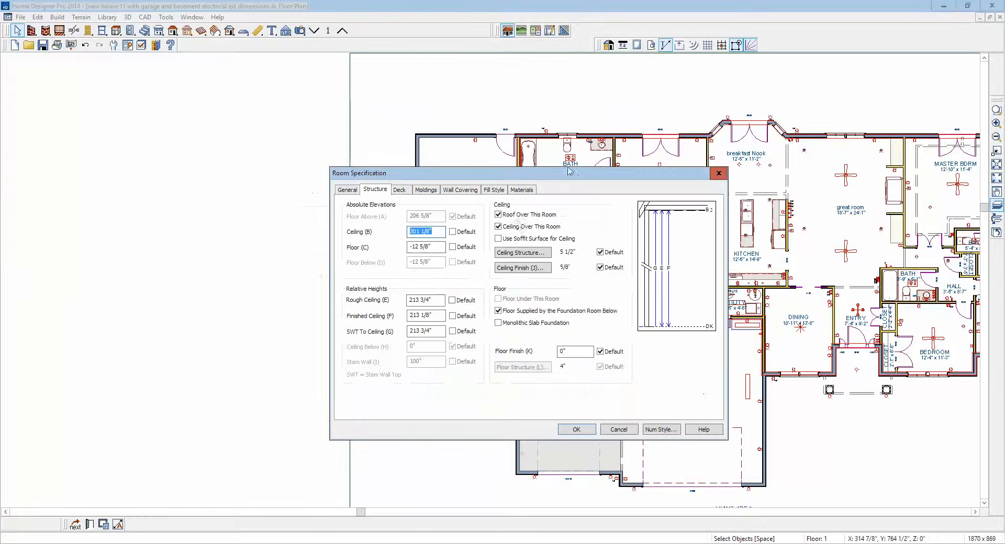
pyautogui.rightClick(425, 248)
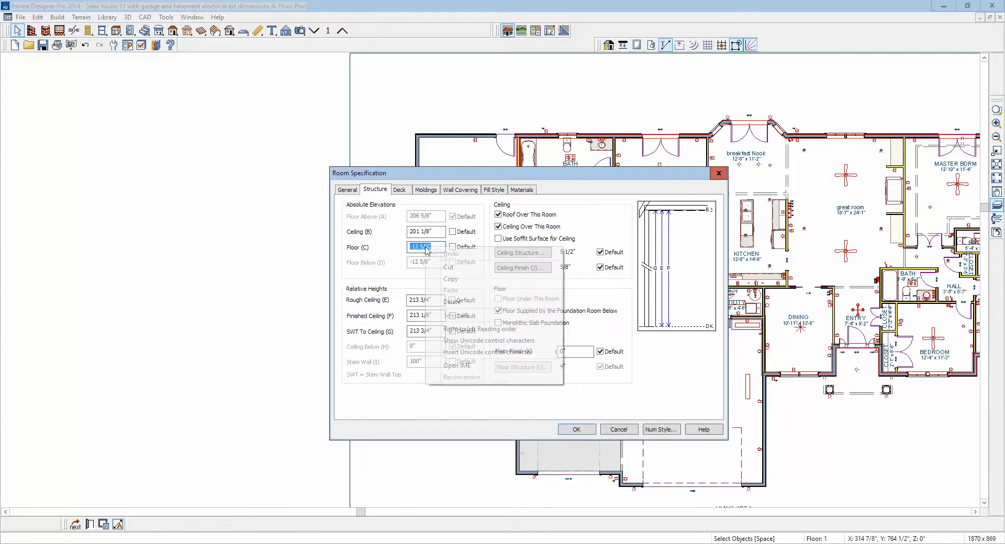
pyautogui.click(473, 285)
pyautogui.press('Escape')
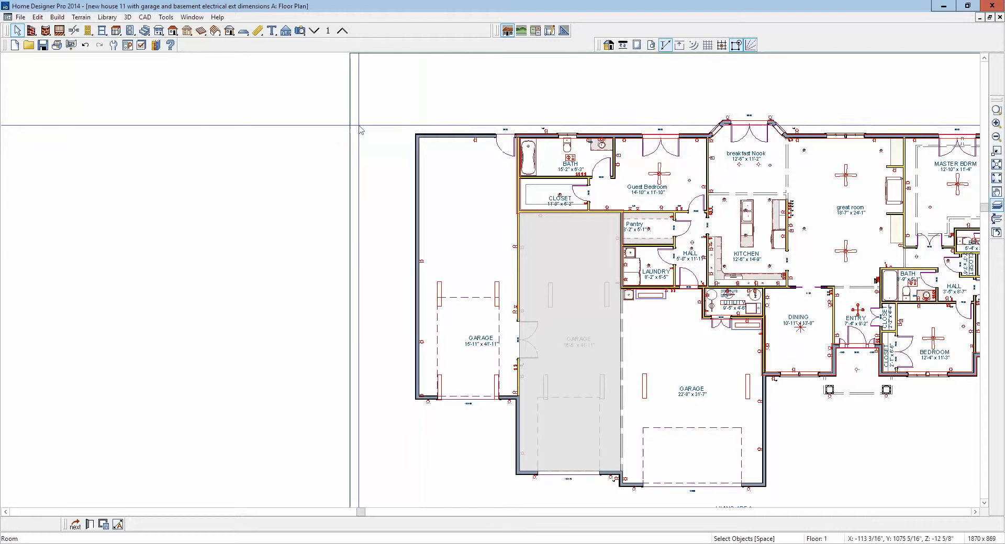
# - Set the garage slab's elevation at top to -12 5/8" on the foundation level
pyautogui.click(315, 31)
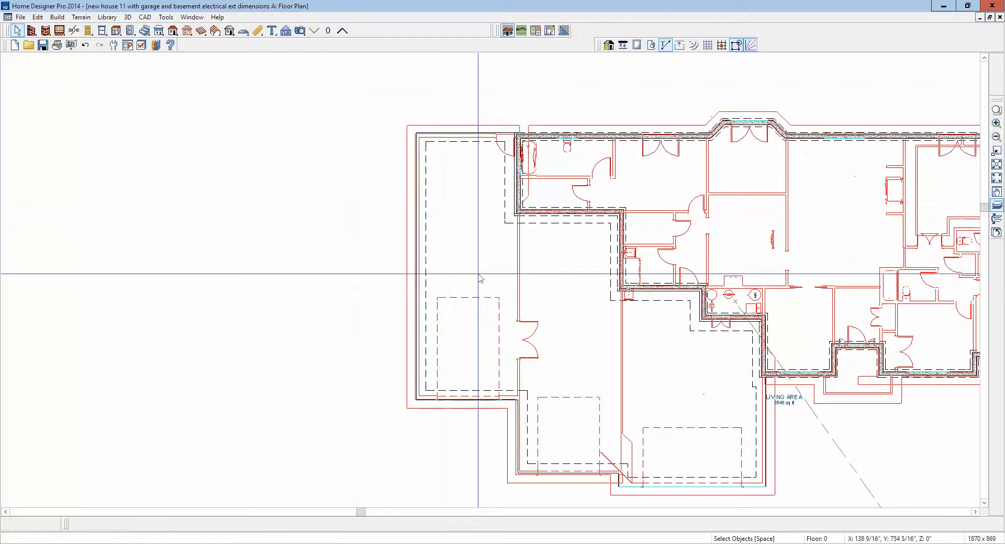
pyautogui.click(481, 400)
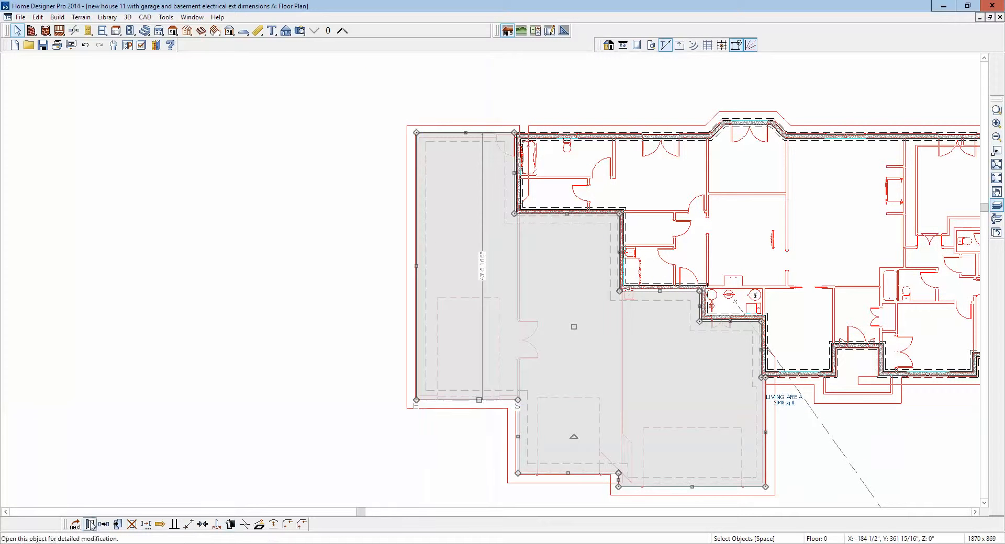
pyautogui.click(90, 524)
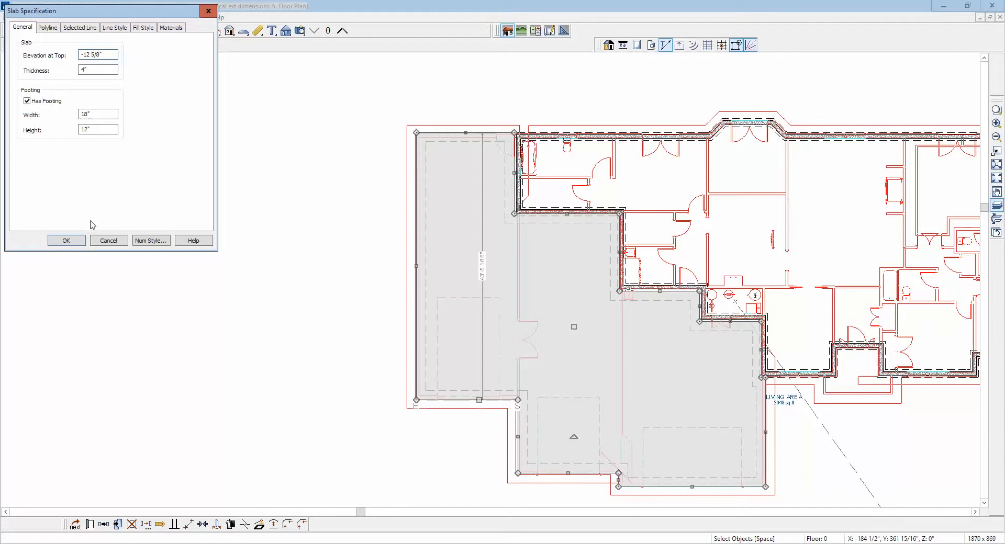
pyautogui.click(66, 240)
pyautogui.click(180, 224)
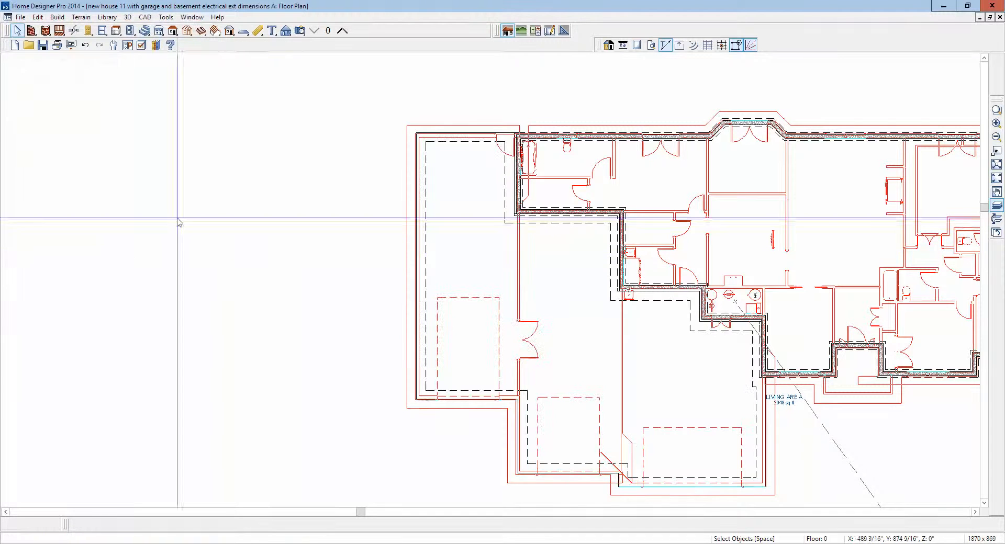
# - Create a doll house view and orbit it to examine how the garage slab meets the basement walls from above
pyautogui.click(286, 33)
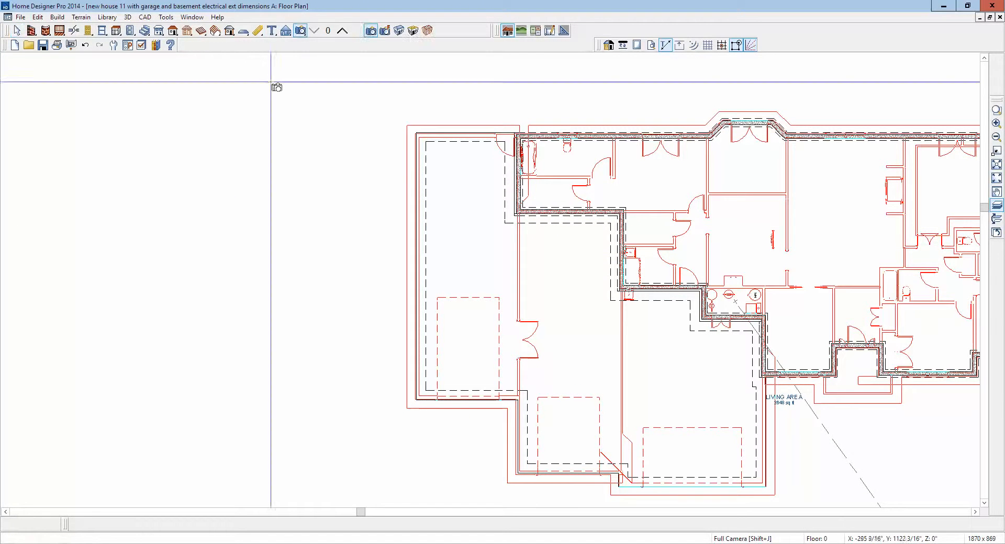
pyautogui.click(237, 155)
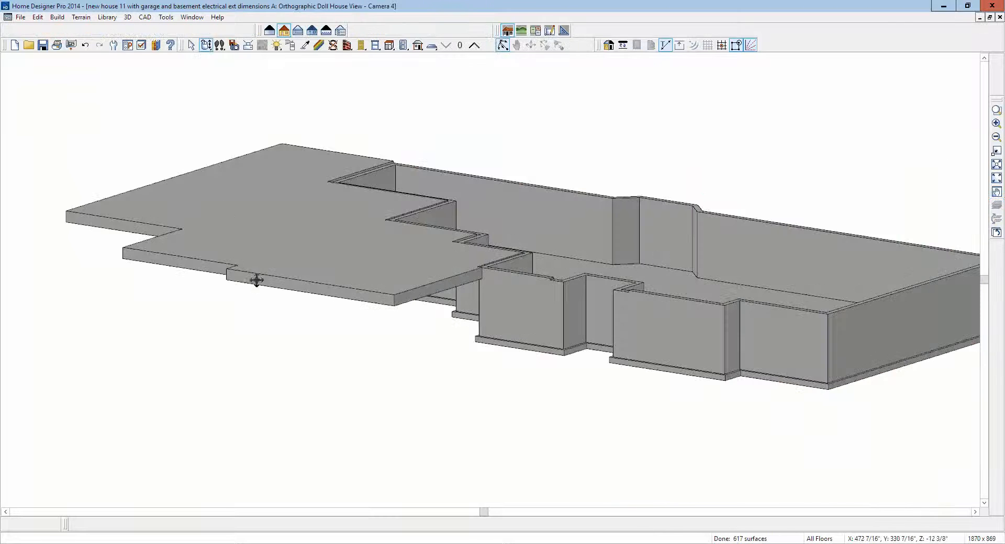
pyautogui.moveTo(256, 280); pyautogui.dragTo(437, 281)
pyautogui.moveTo(554, 299); pyautogui.dragTo(455, 163)
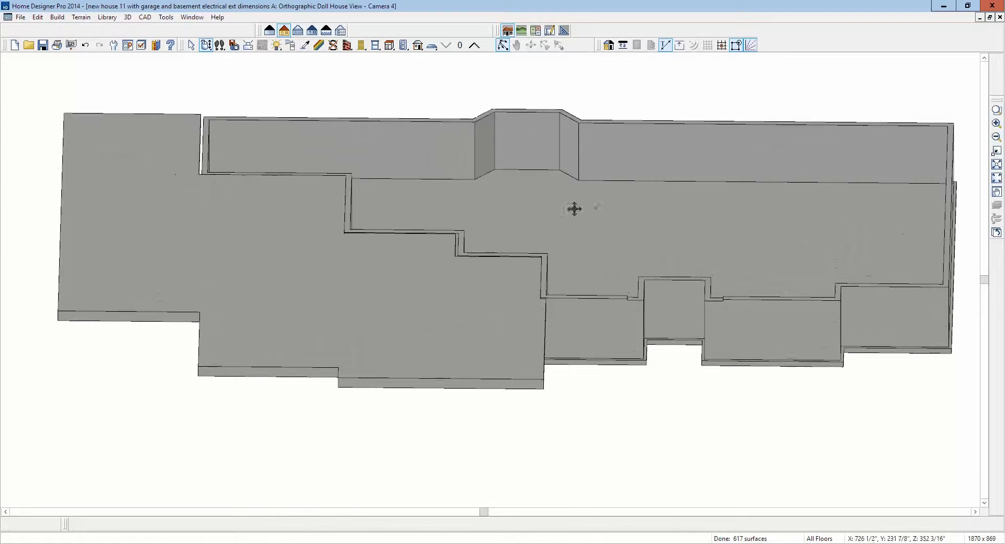
# - View the basement room's structure settings from the 3D view and cancel out of the specification
pyautogui.rightClick(575, 209)
pyautogui.click(612, 242)
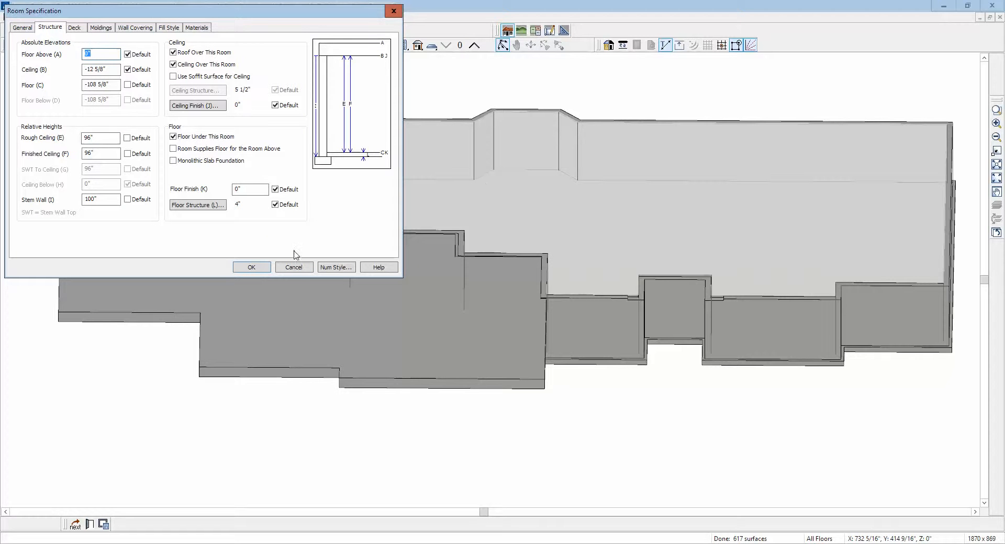
pyautogui.click(302, 270)
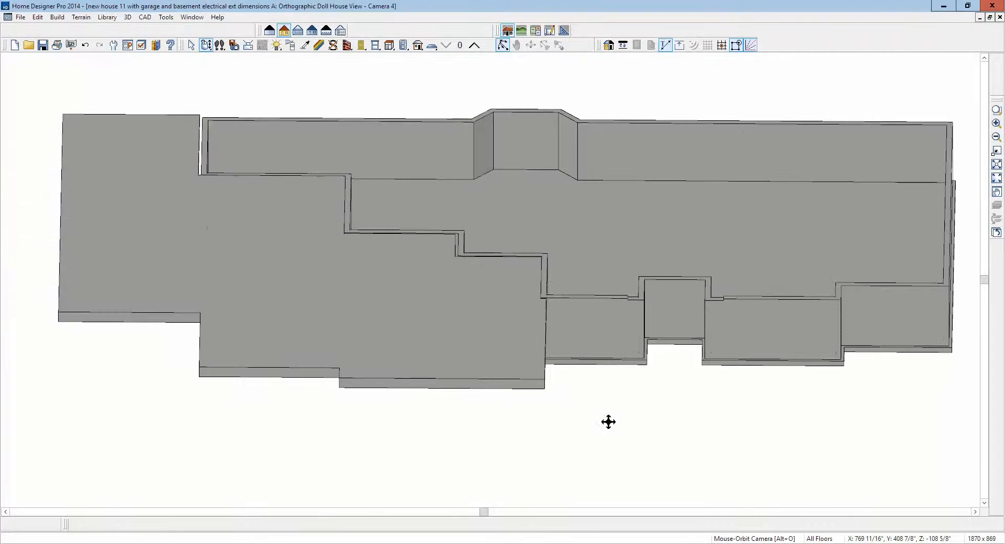